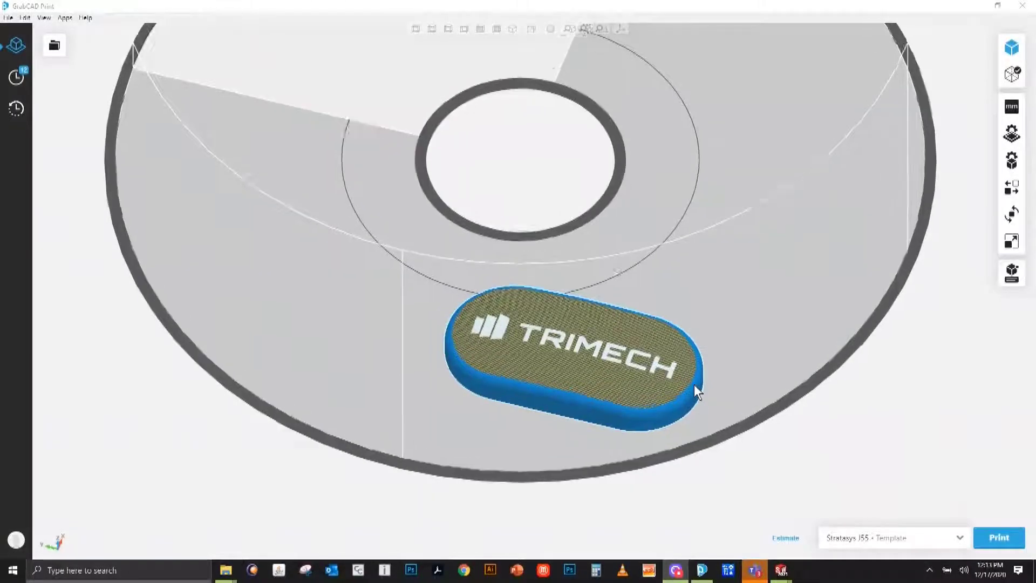
scroll(584, 354, up, 3)
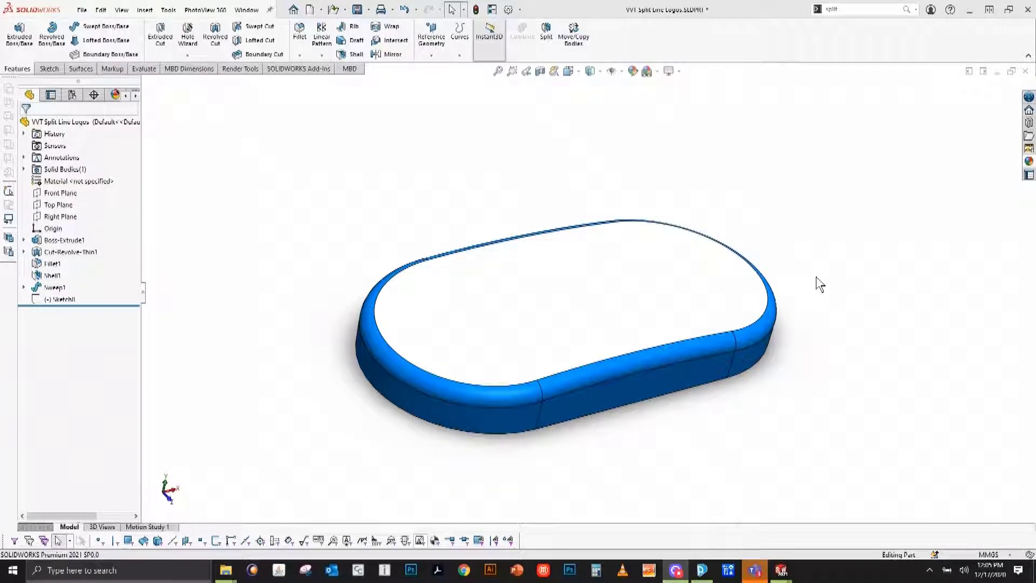
Step: Preview a section view of the hollow part through the Front Plane, without keeping the section
middle_drag(786, 351, 678, 271)
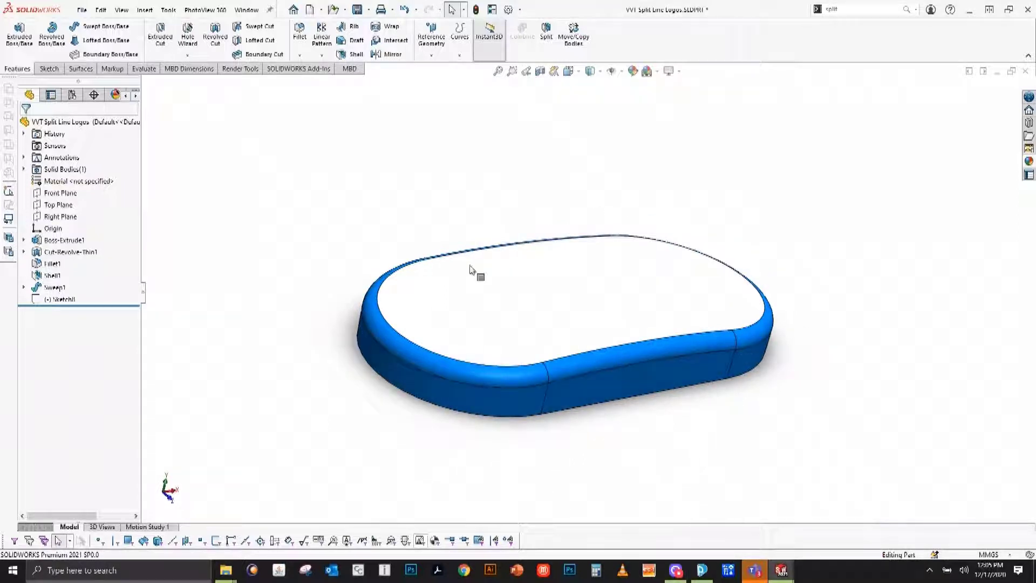
click(540, 72)
middle_drag(698, 359, 656, 308)
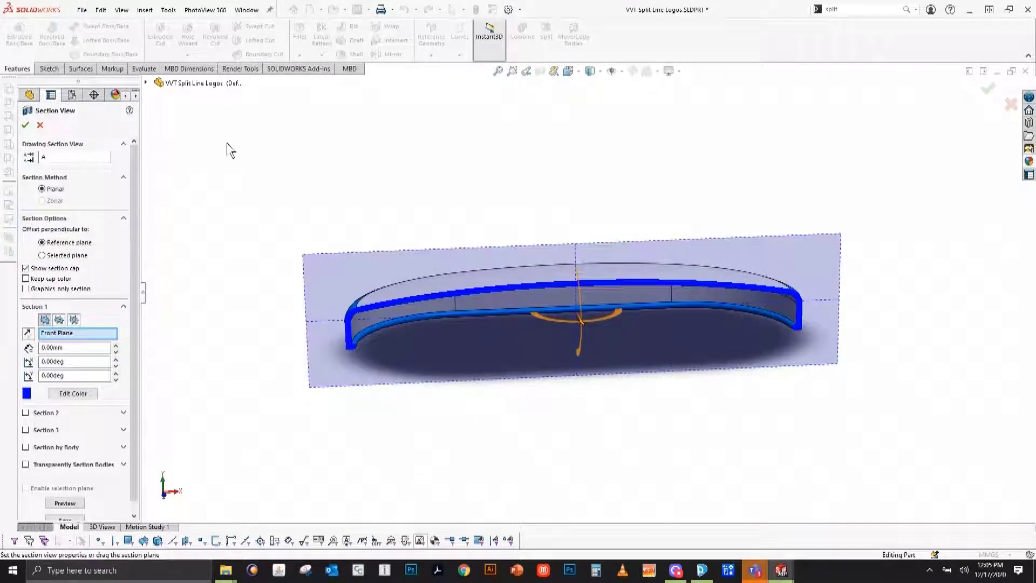
click(41, 125)
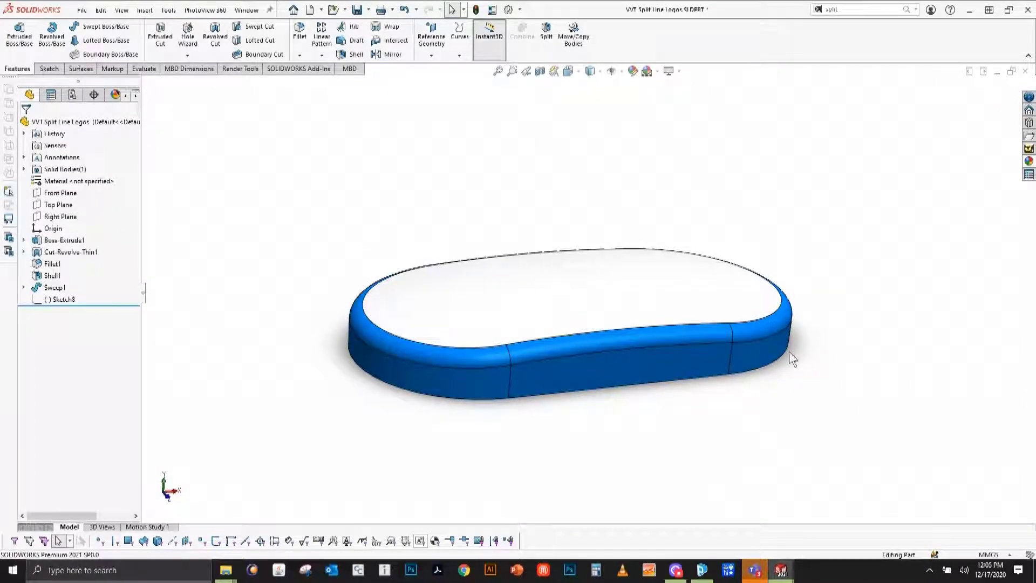
middle_drag(545, 180, 574, 247)
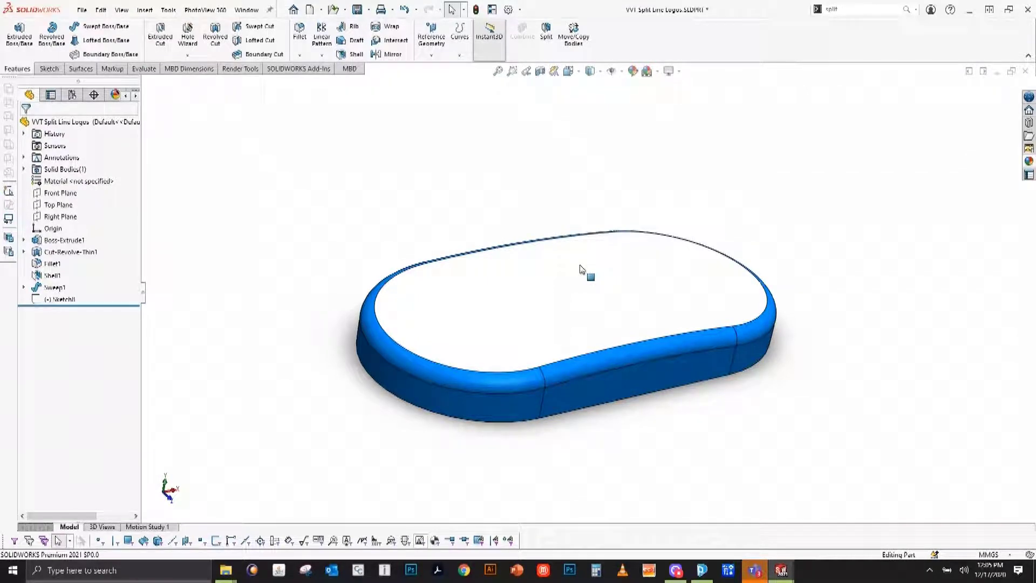
Step: Show the TRIMECH logo sketch and project it onto the part's curved top face with a projection Split Line
right_click(50, 303)
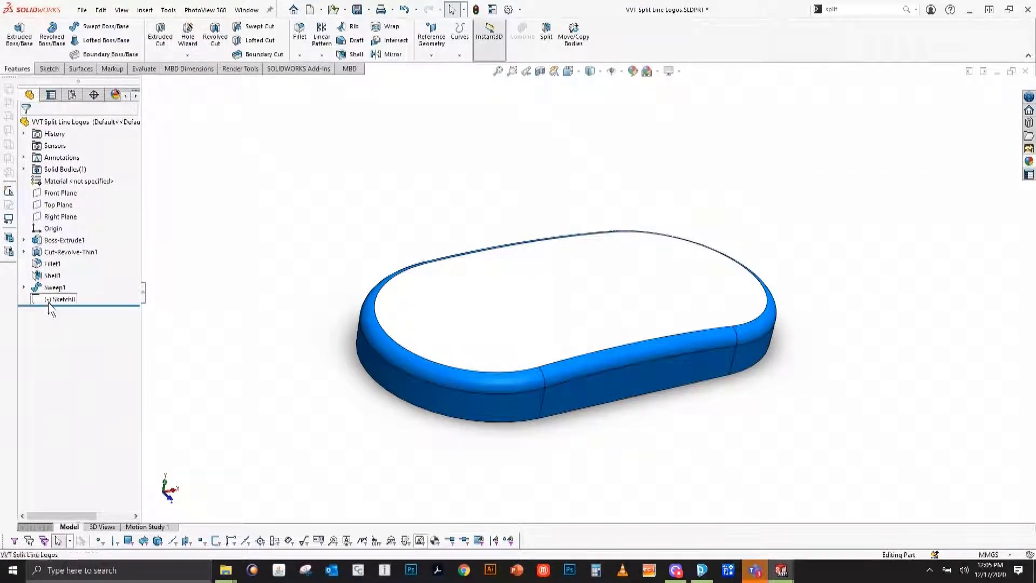
click(59, 285)
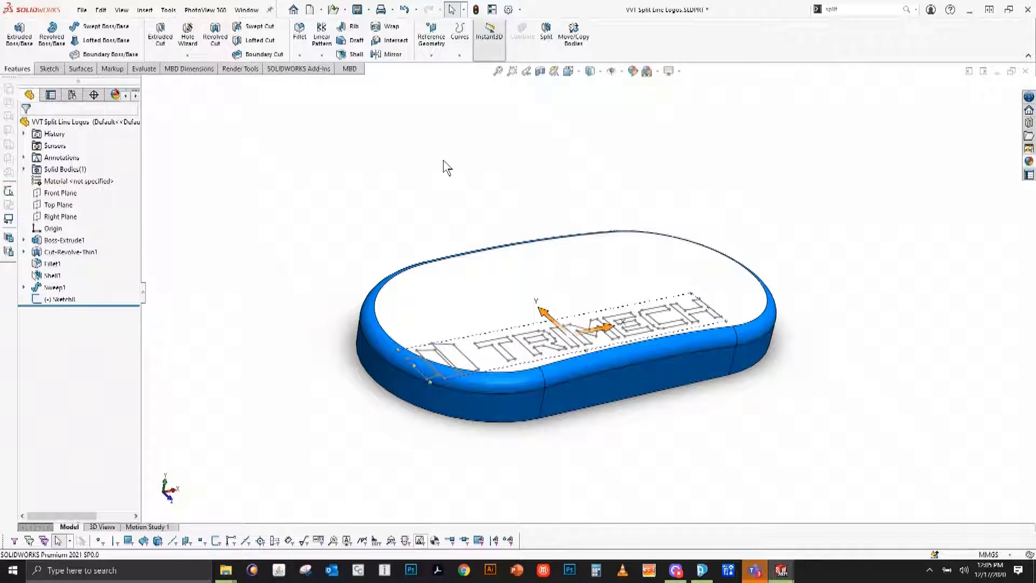
click(861, 10)
text(split)
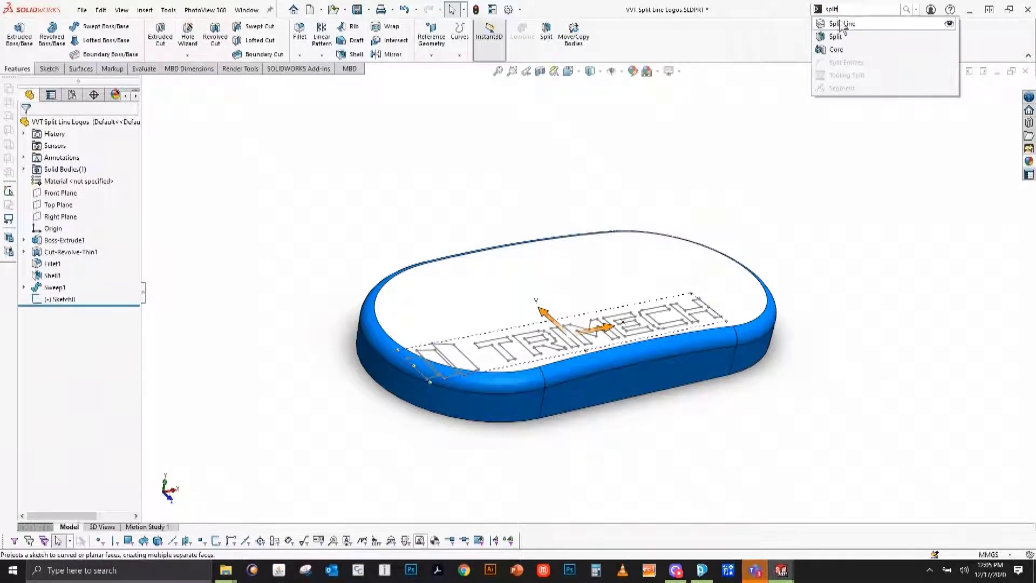
click(842, 25)
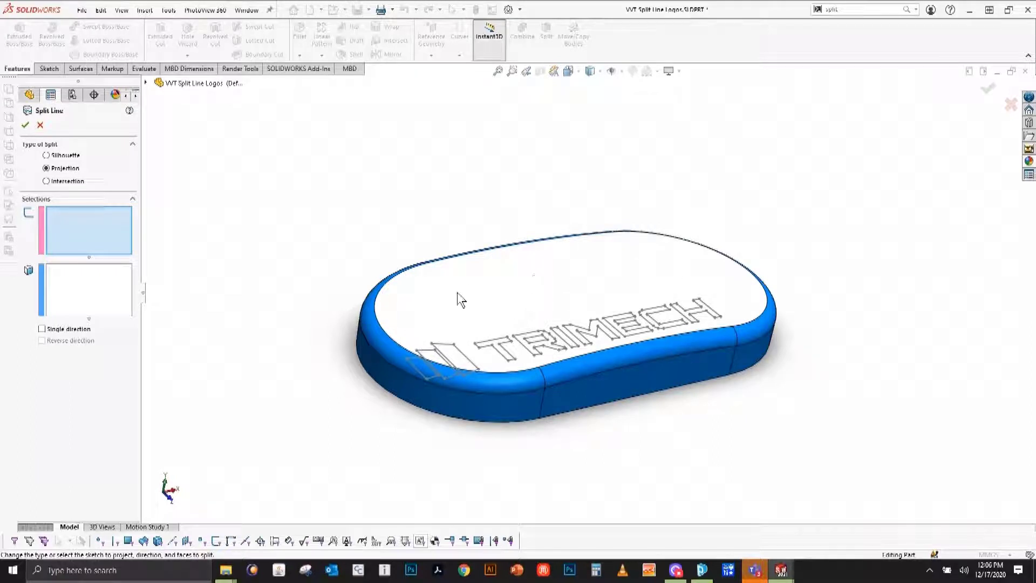
click(146, 83)
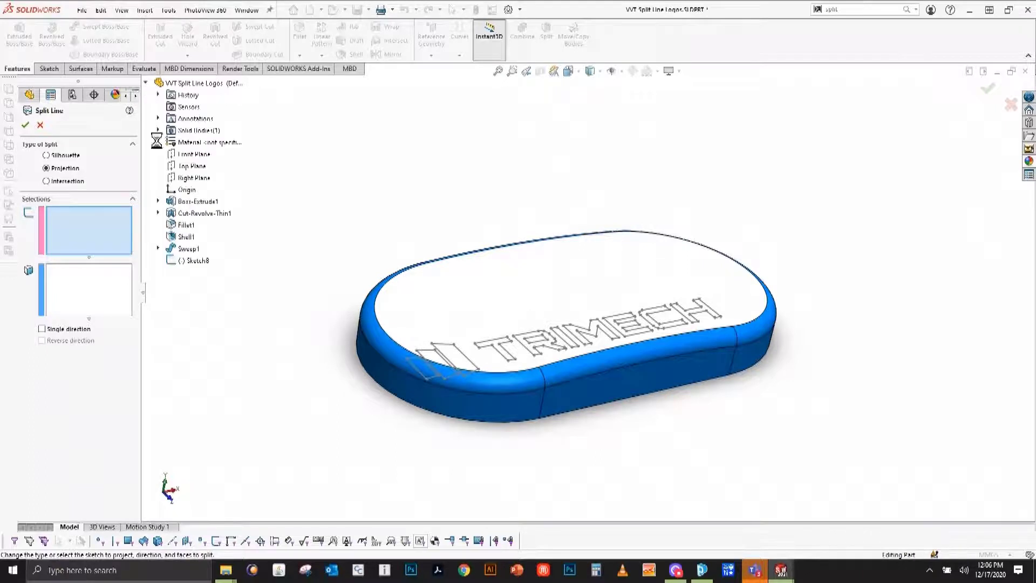
click(193, 262)
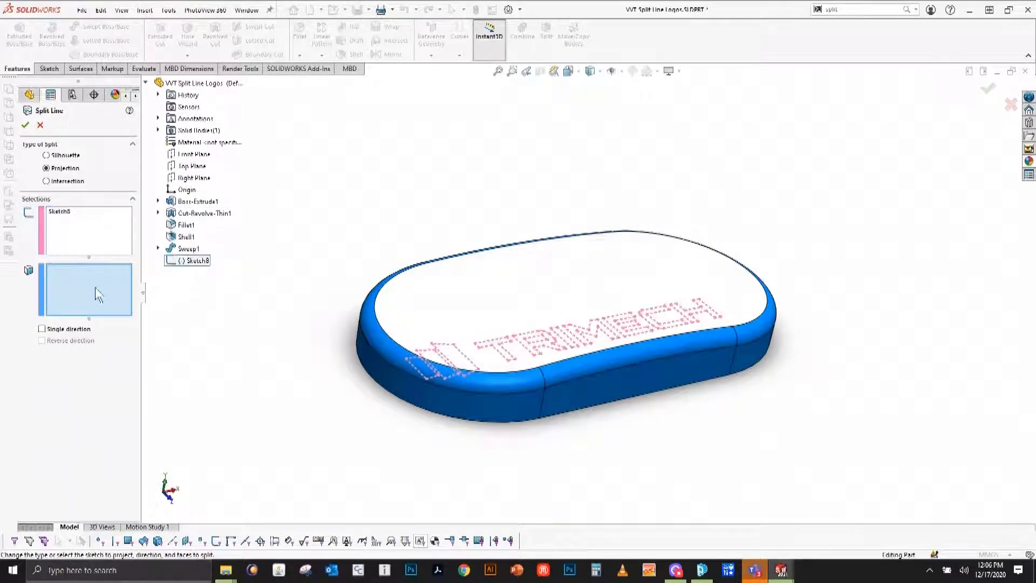
click(576, 274)
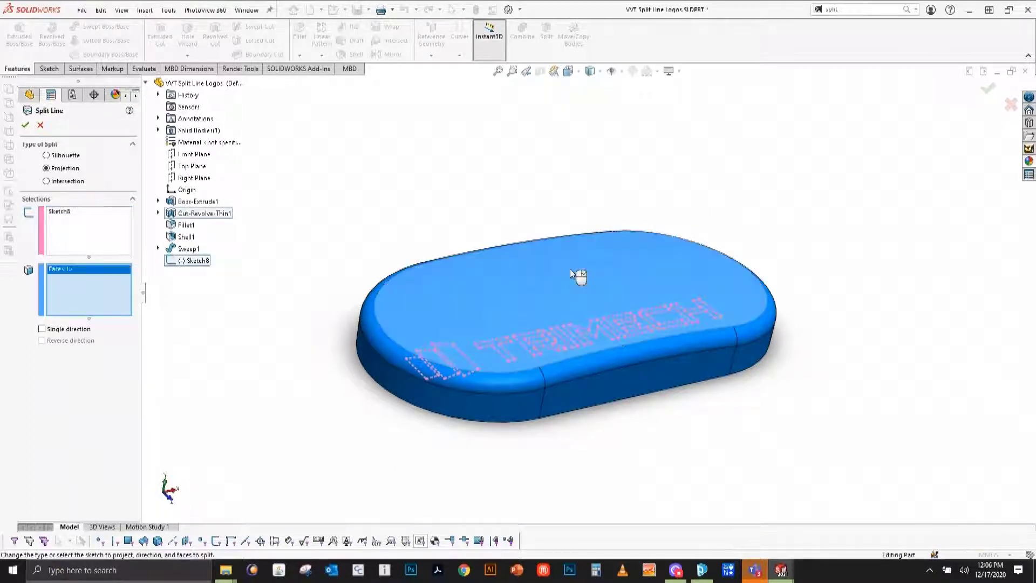
click(25, 124)
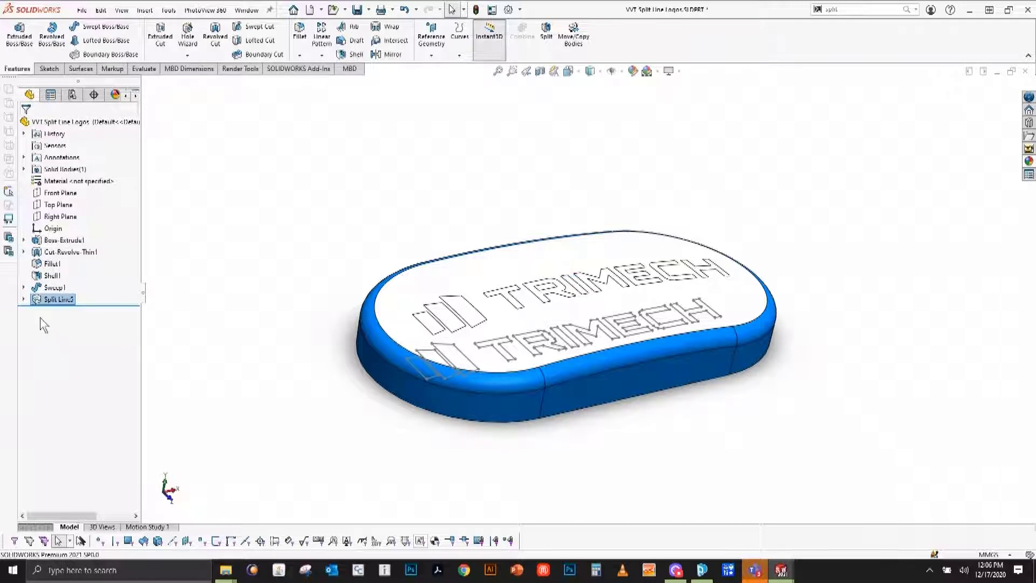
Step: Hide the logo sketch under the new split line feature
click(23, 299)
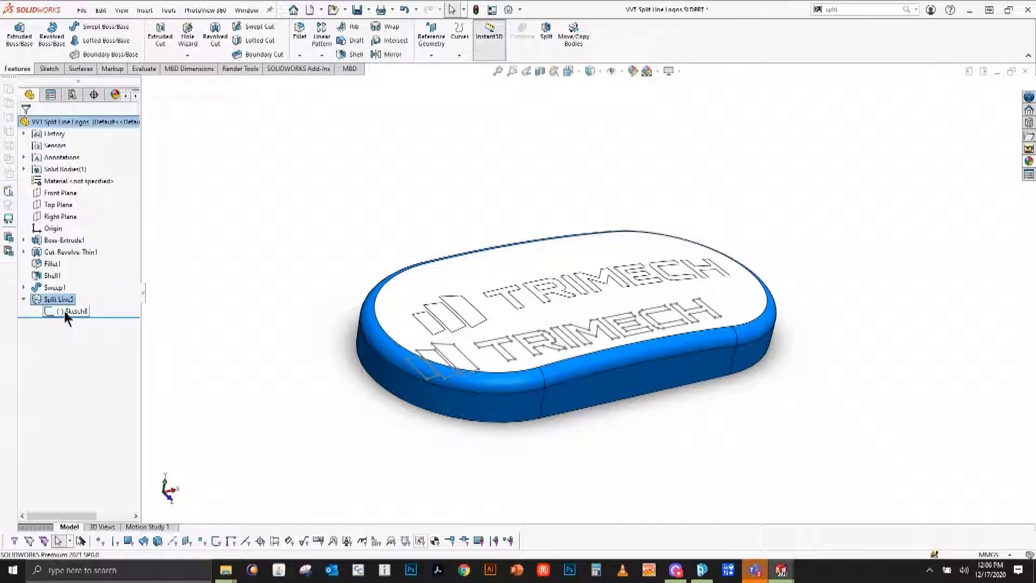
right_click(65, 311)
click(76, 298)
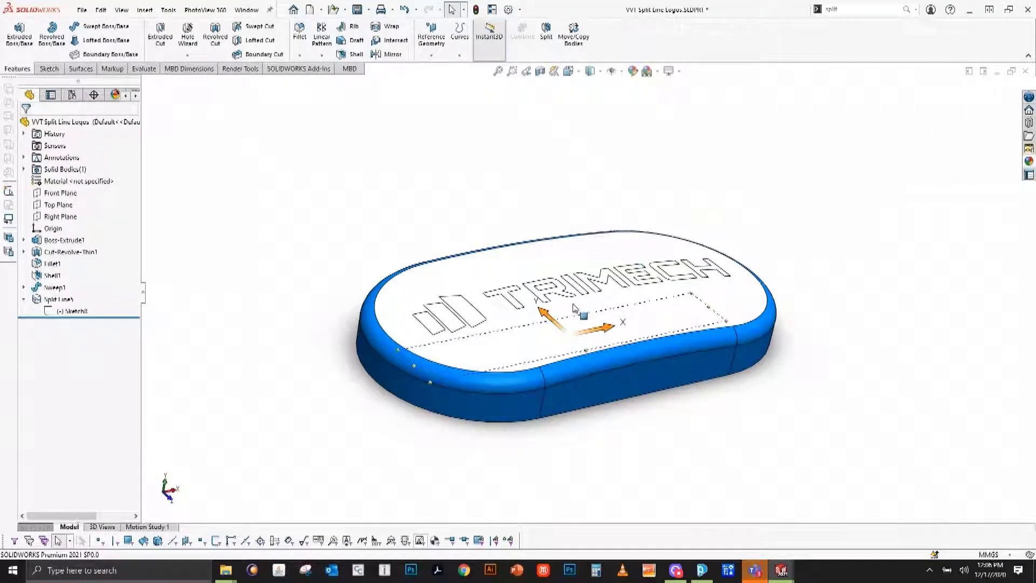
Step: Apply the composite carbon fiber aramid fabric appearance to the top face around the logo and adjust its texture mapping
scroll(536, 301, down, 2)
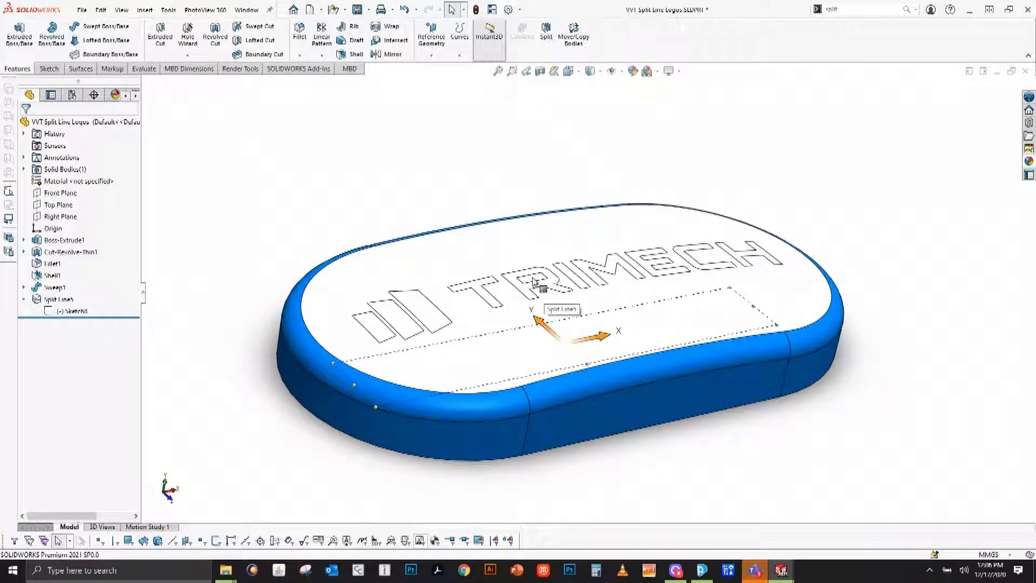
click(533, 281)
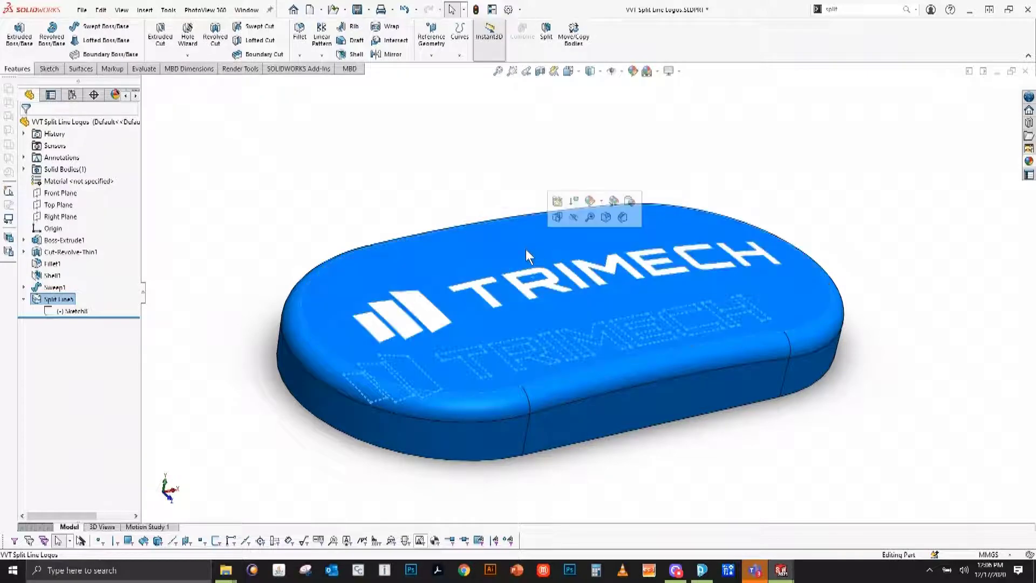
click(603, 202)
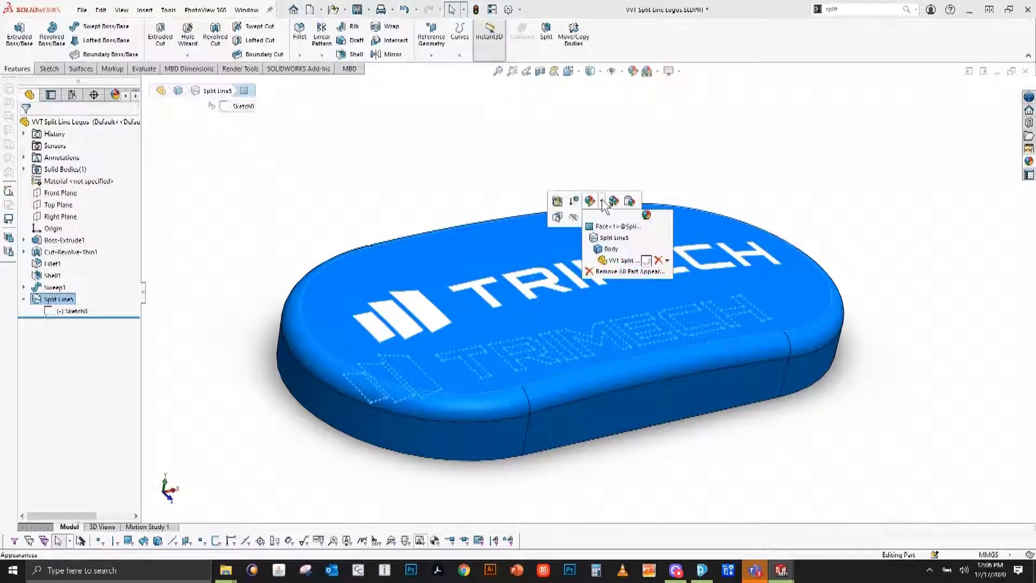
click(603, 227)
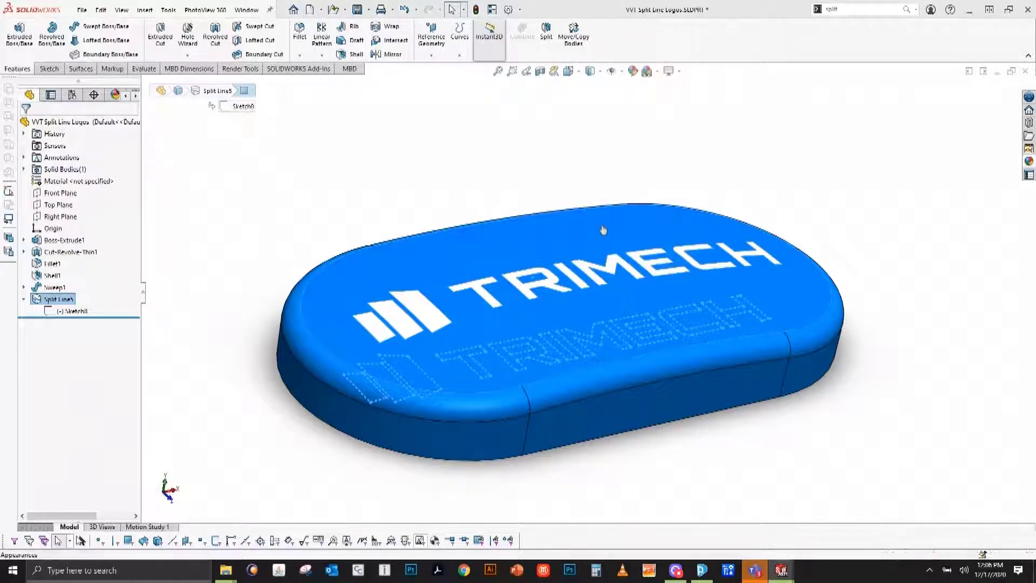
click(649, 205)
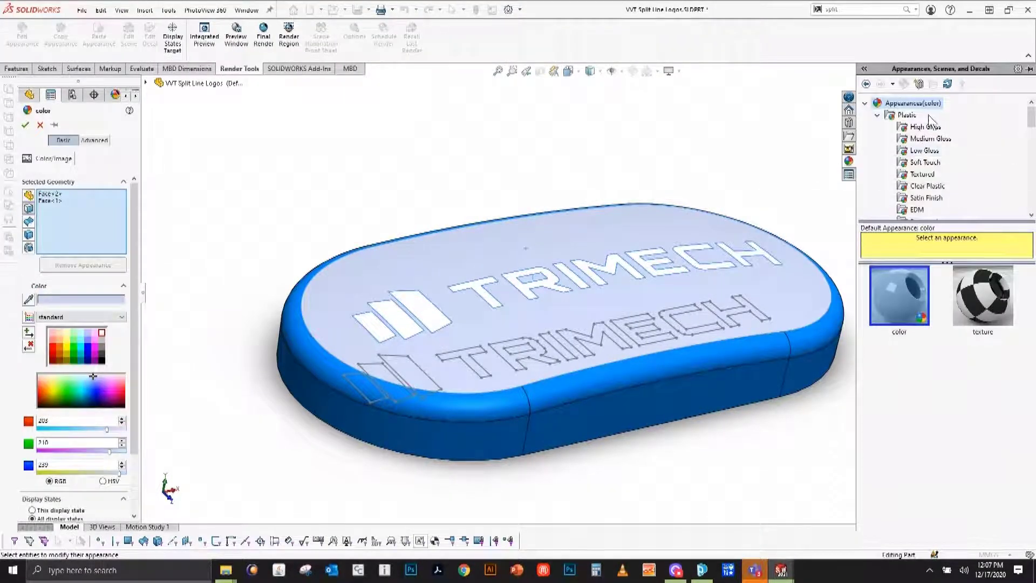
scroll(945, 159, down, 2)
click(932, 173)
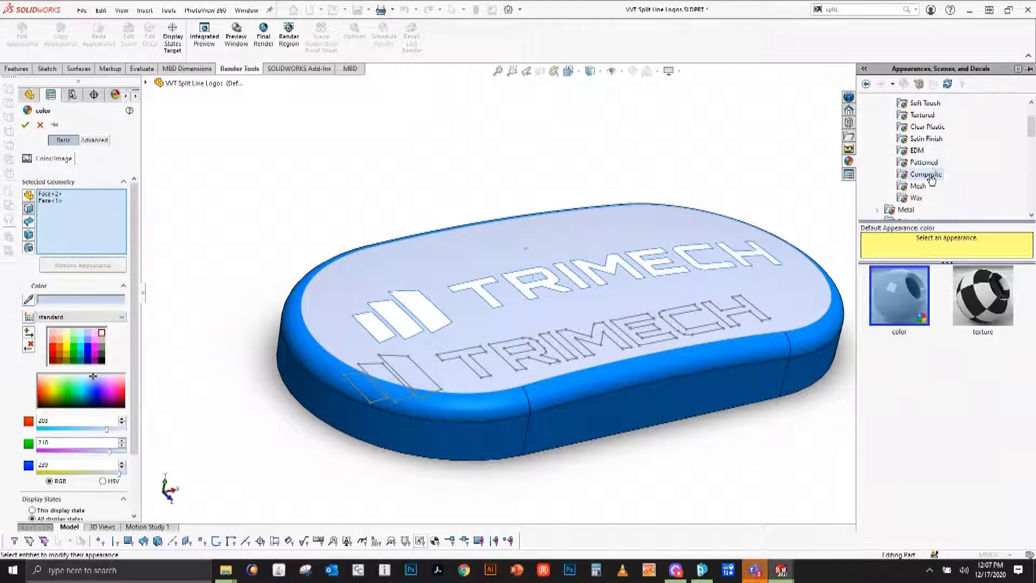
click(908, 307)
drag(907, 310, 795, 296)
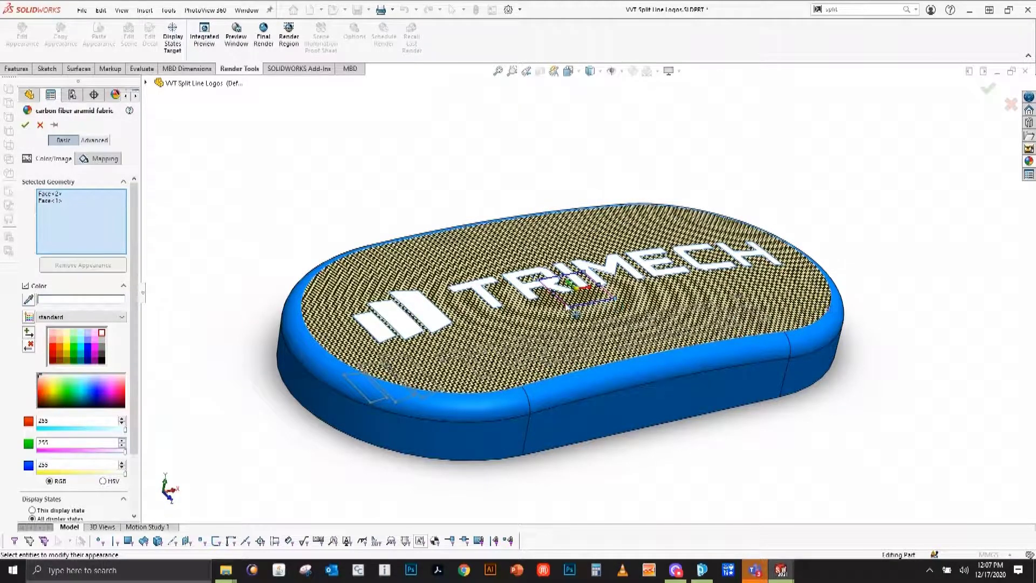
drag(570, 307, 568, 313)
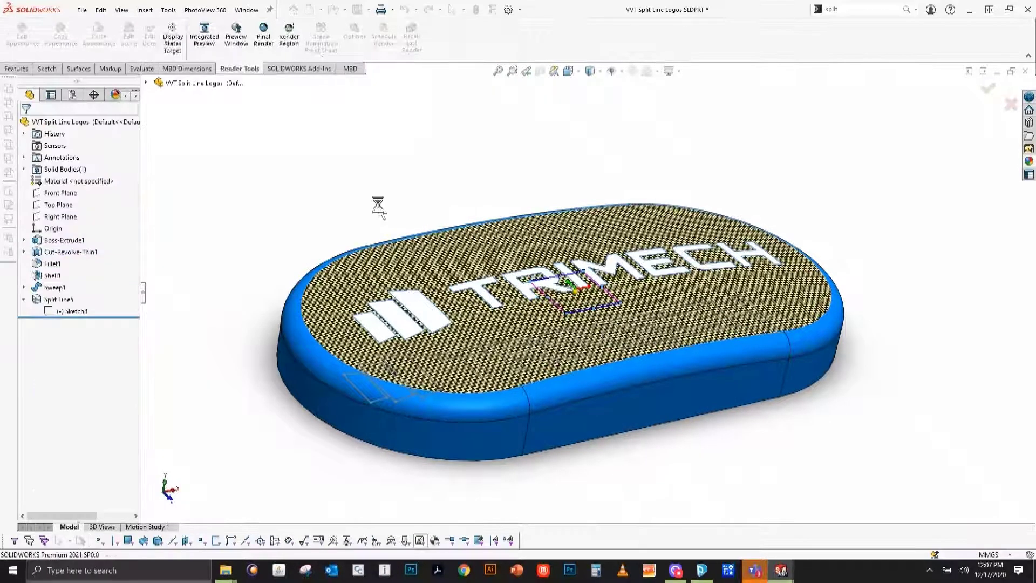
key(Return)
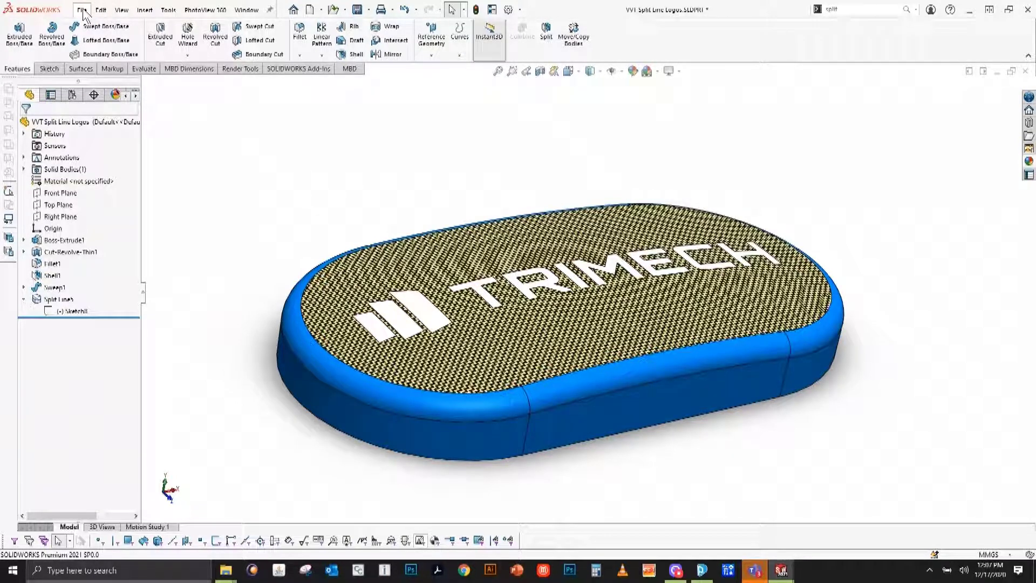
Step: Start saving a copy of the part in the 3D Manufacturing Format (*.3mf) as VVT Split Line Logos.3MF
click(82, 13)
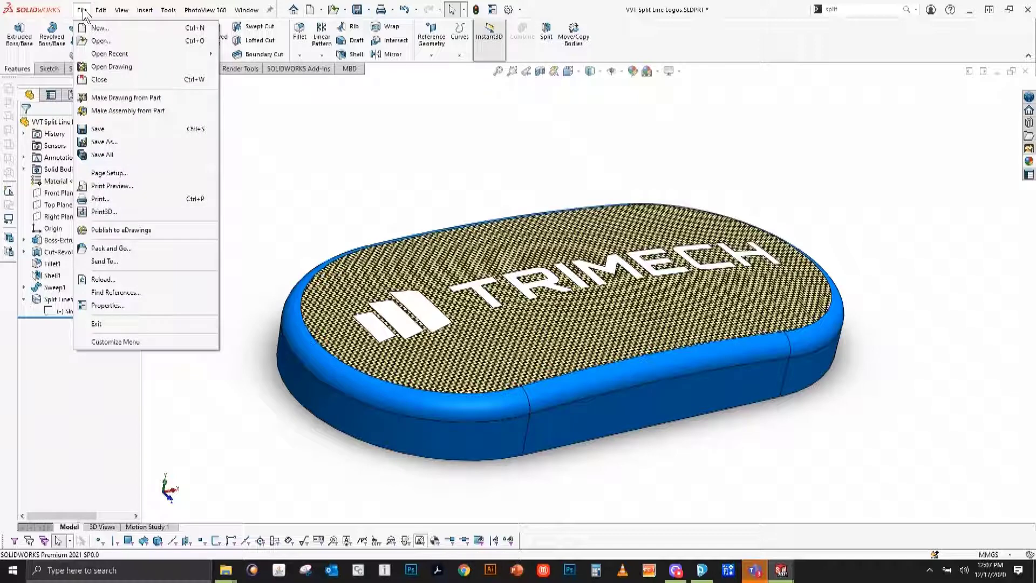
click(115, 145)
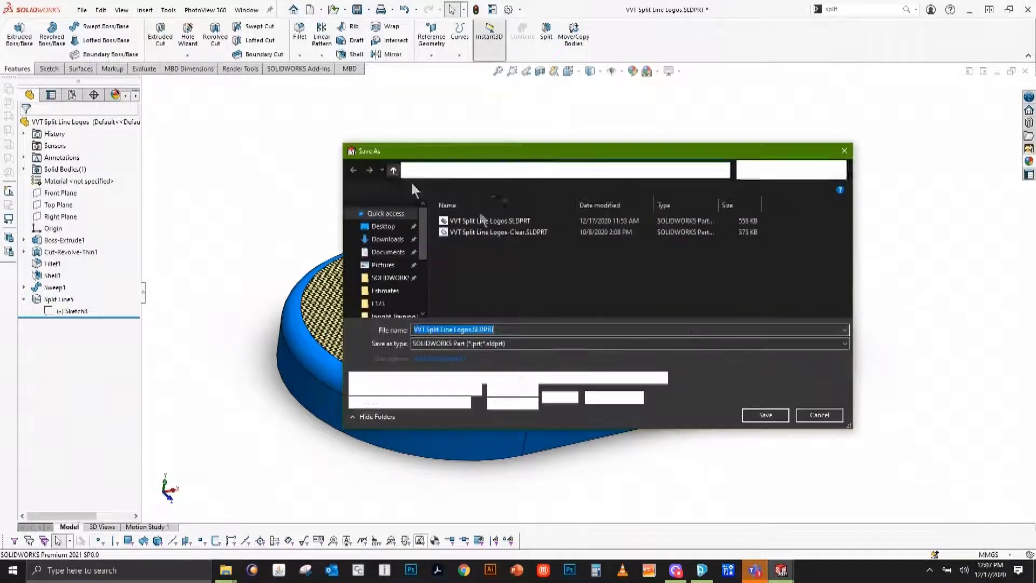
click(844, 330)
click(844, 330)
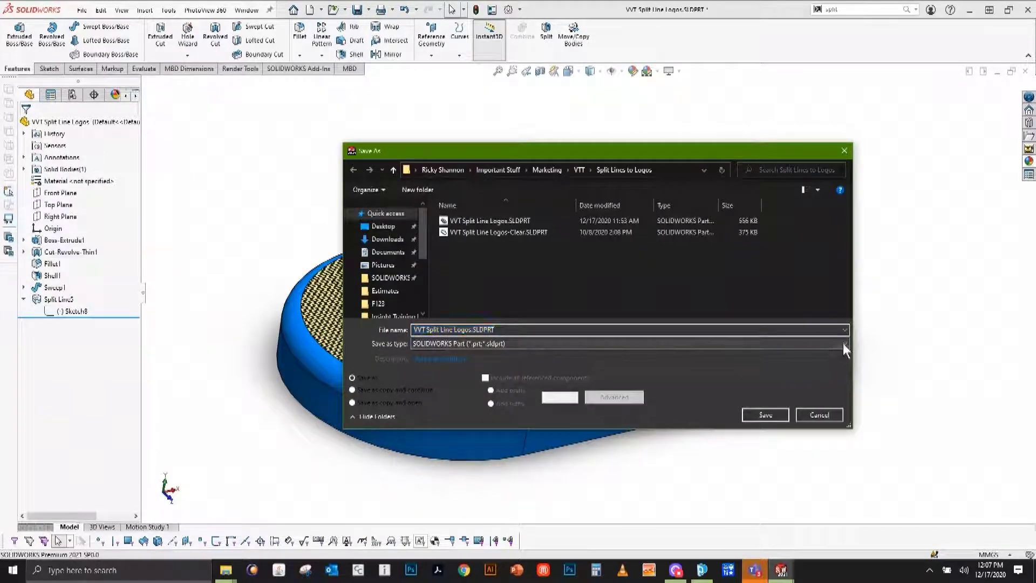
click(843, 344)
click(553, 107)
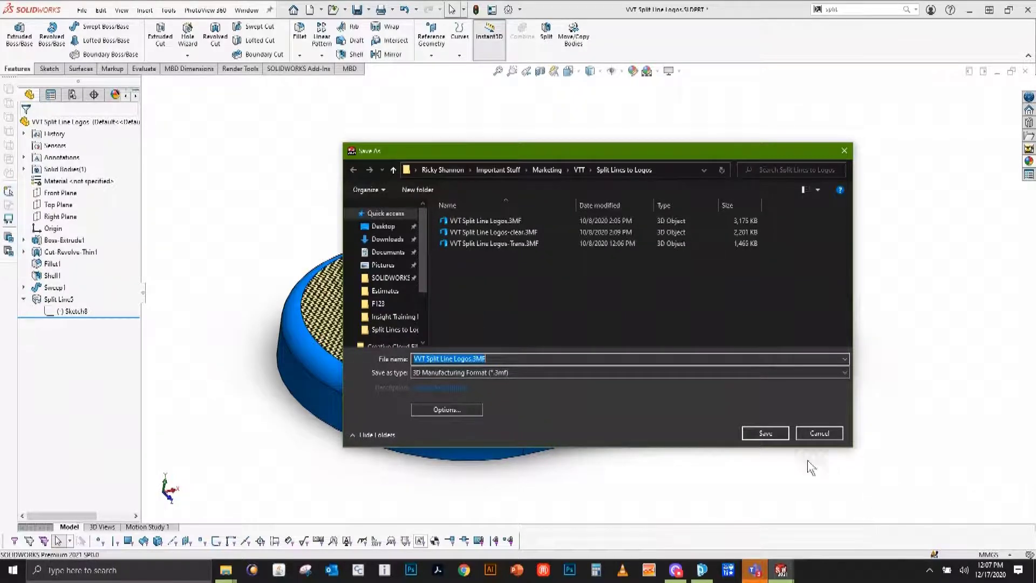
Step: Include materials and appearances in the 3MF export options, and save the file over the existing VVT Split Line Logos.3MF
key(alt+o)
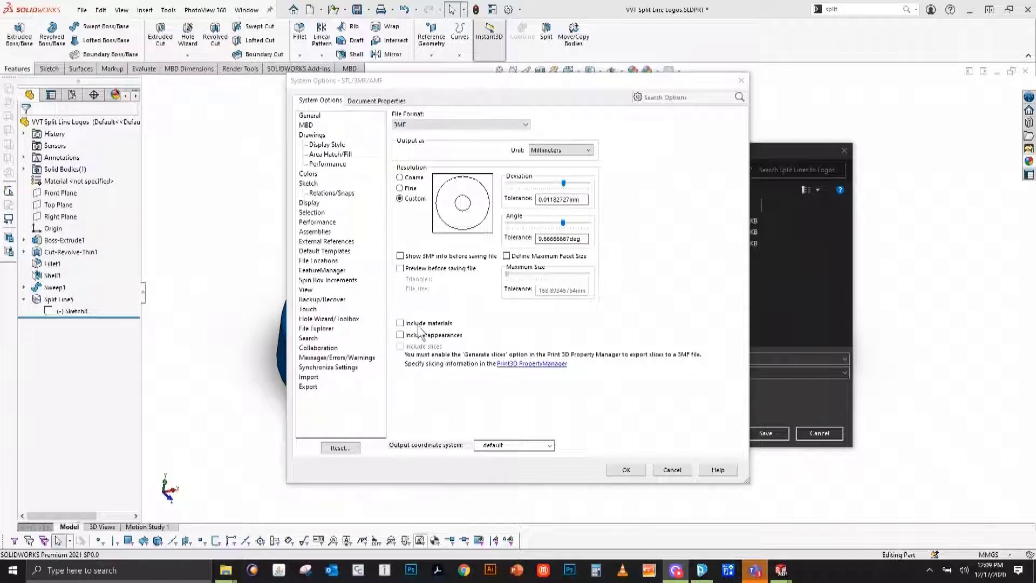
click(400, 322)
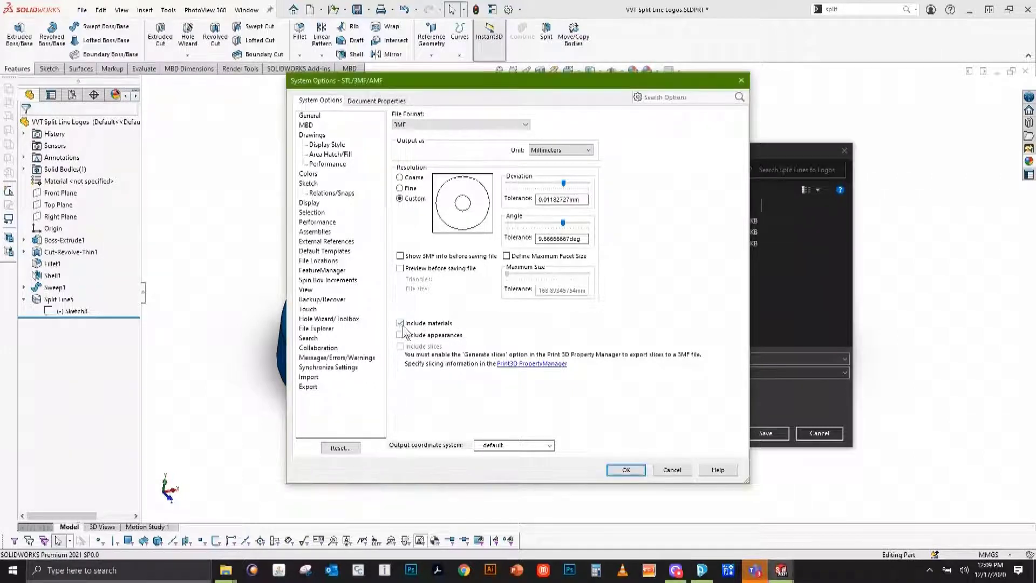
click(400, 334)
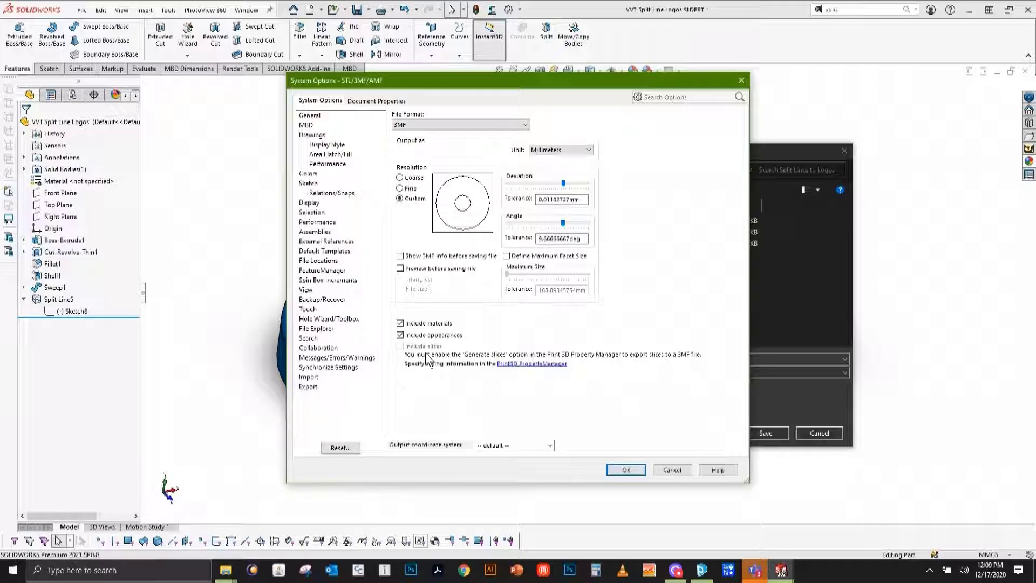
click(625, 469)
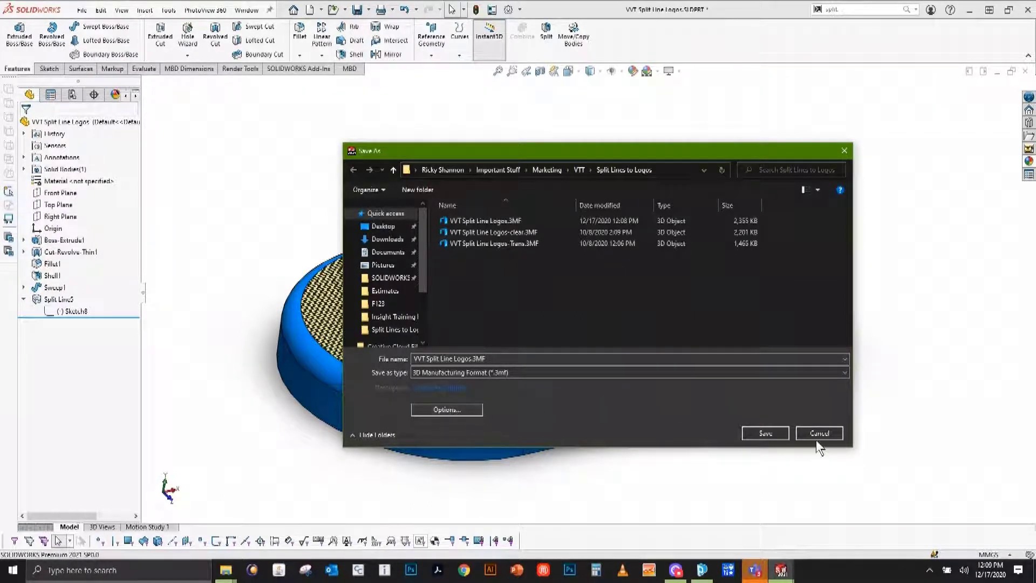
click(786, 437)
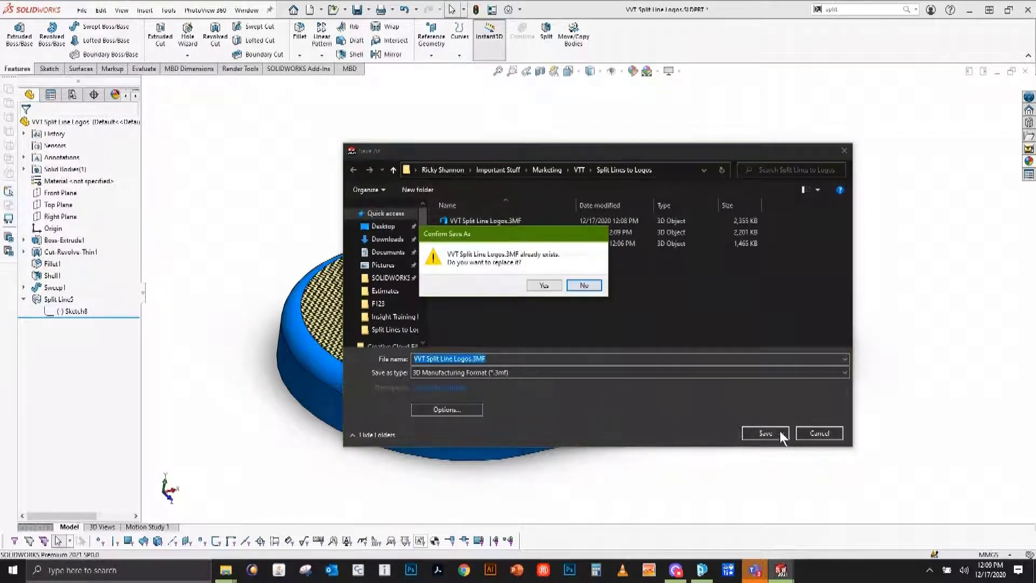
click(538, 282)
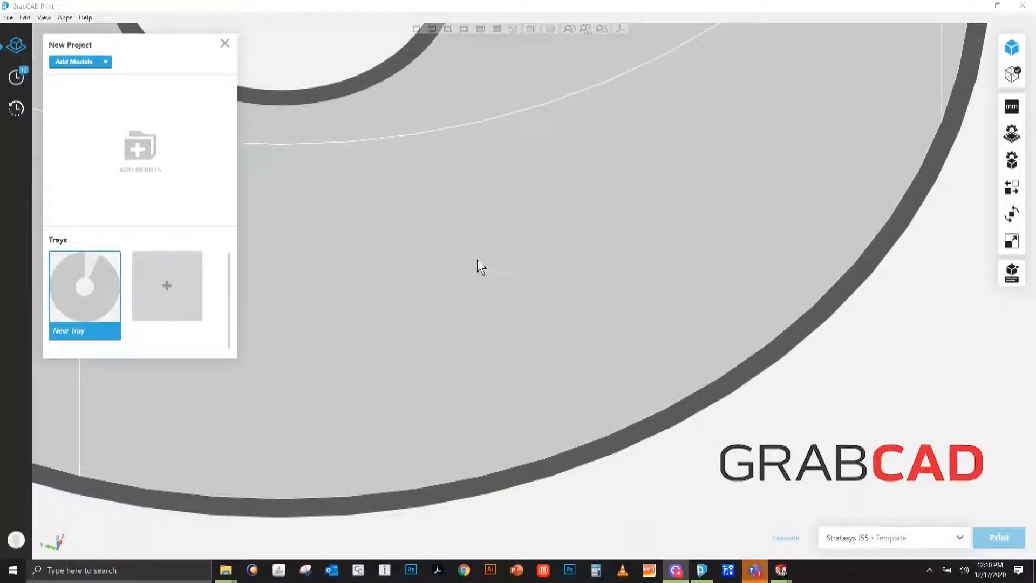
Step: Add the VVT Split Line Logos.3MF model to the new project's tray
click(143, 150)
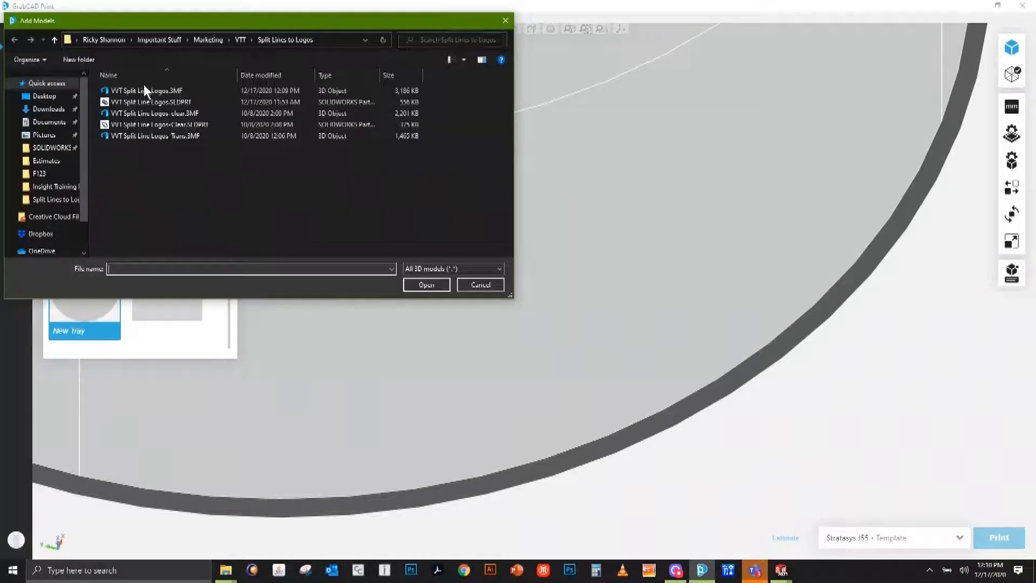
click(145, 91)
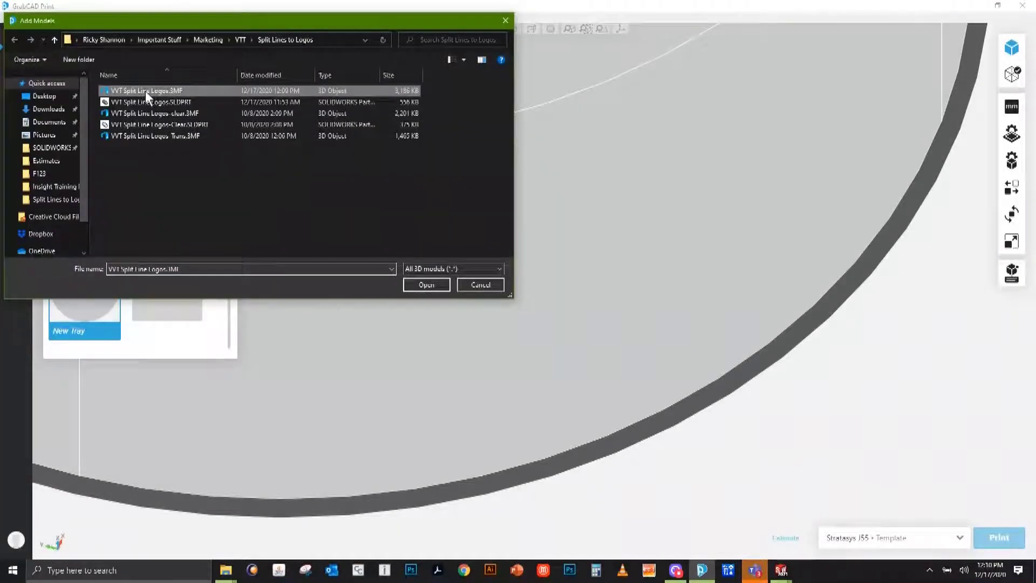
click(421, 283)
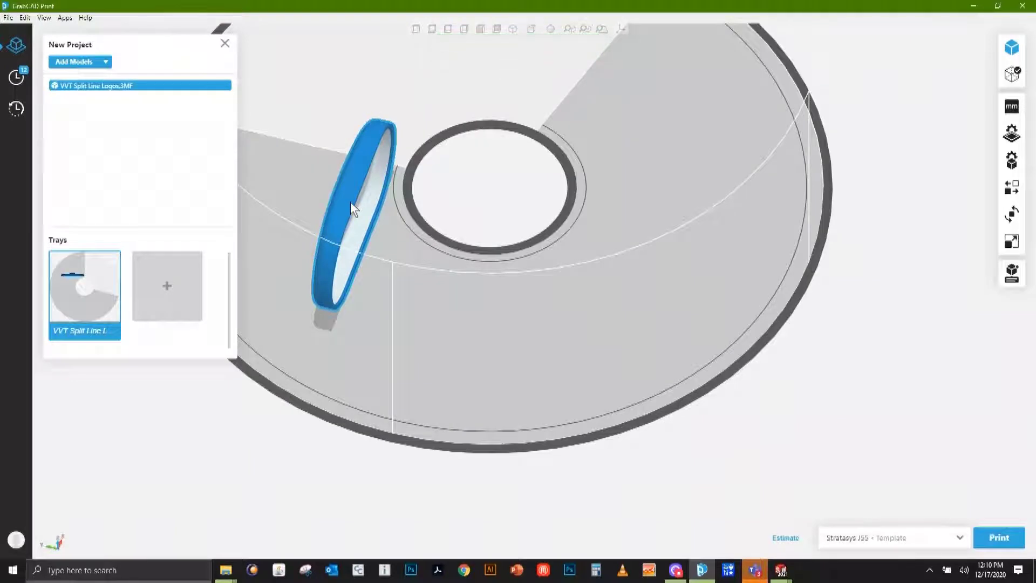
Step: Rotate the model about the Z and Y axes in 90° increments so it lies flat with the logo facing up
click(1011, 216)
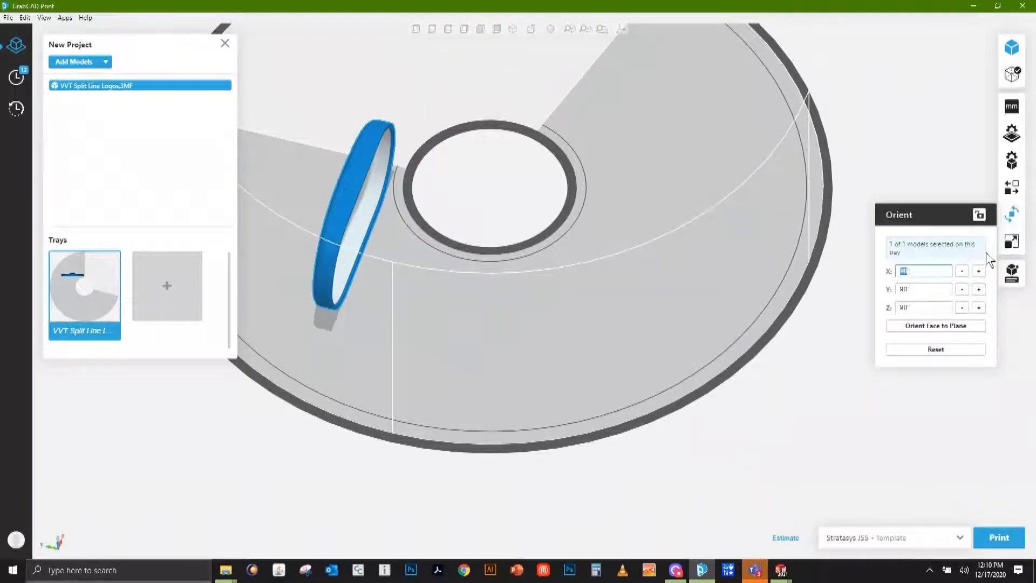
click(979, 307)
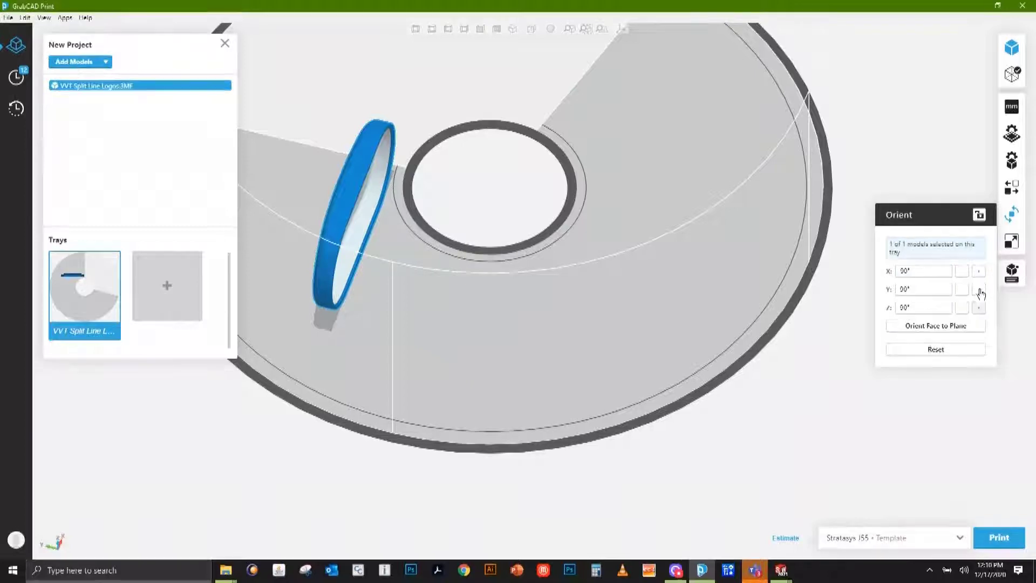
click(979, 290)
click(980, 291)
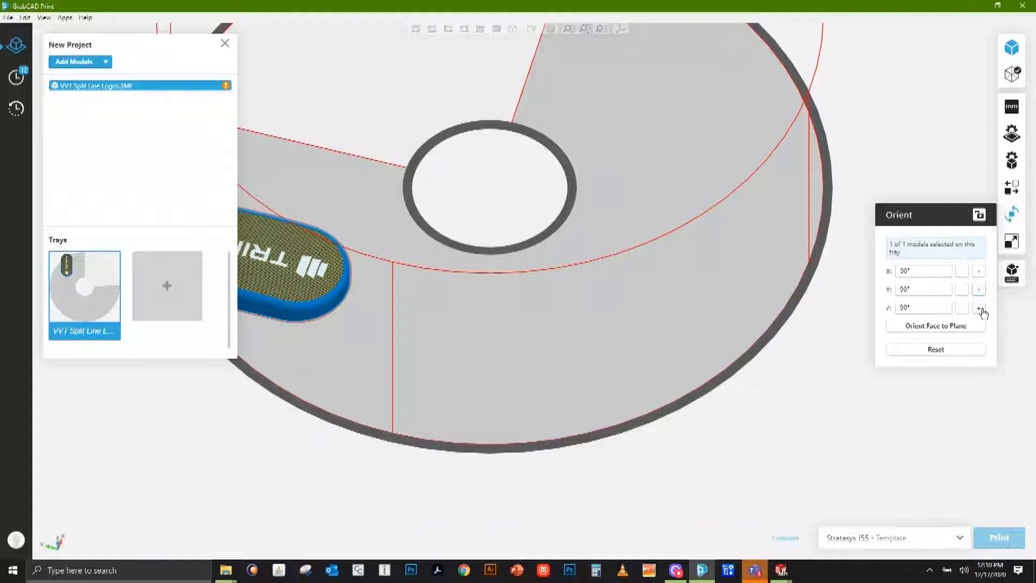
click(979, 308)
click(980, 309)
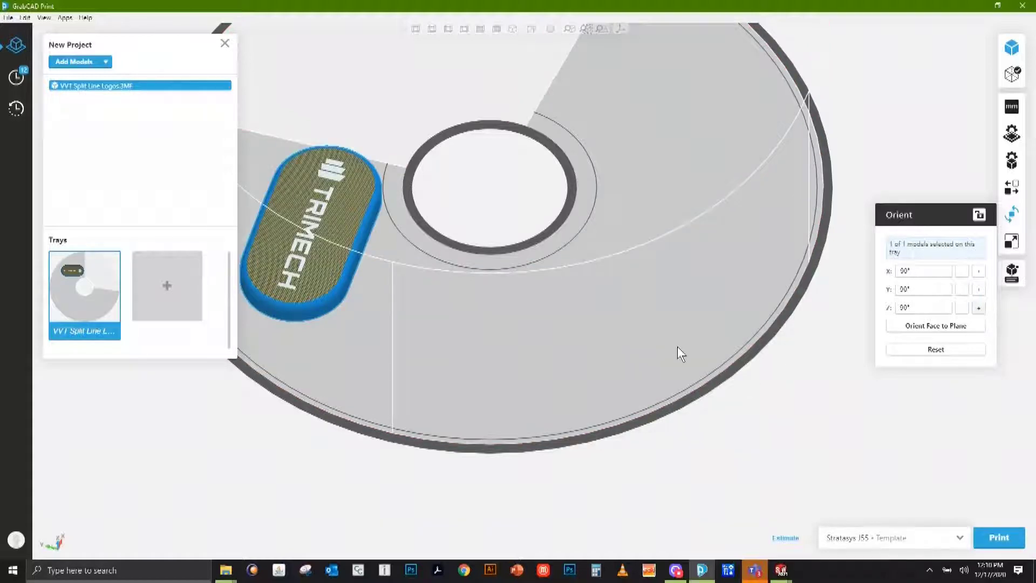
Step: Move the model to the front part of the tray's free build area, within the radial boundary lines, and deselect it
drag(315, 296, 597, 371)
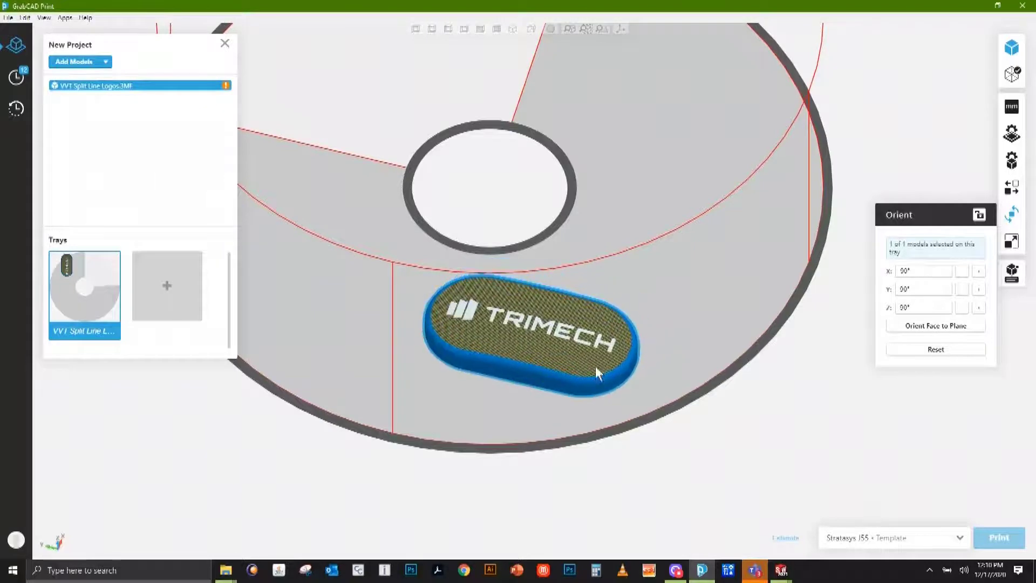
click(750, 408)
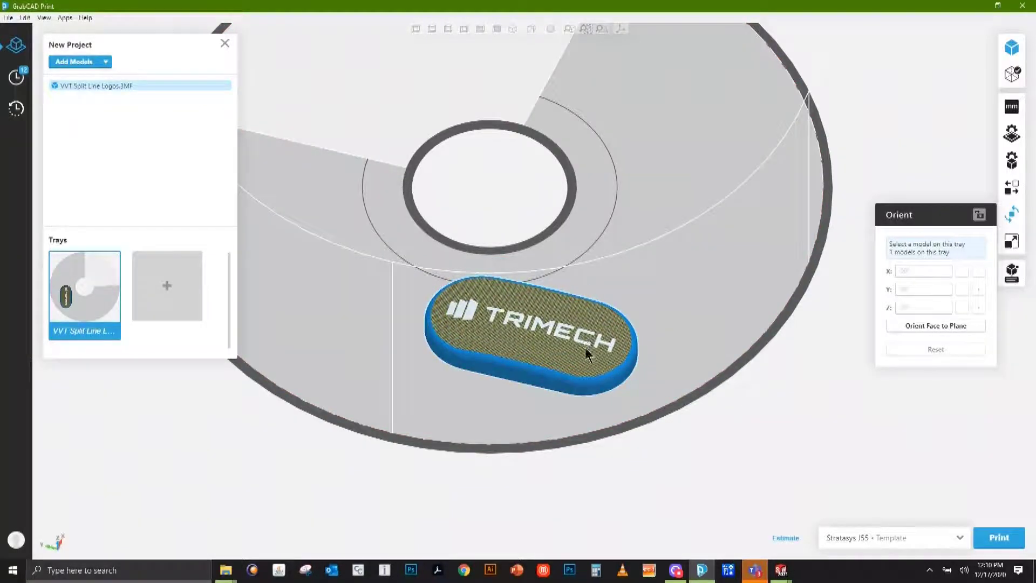
click(585, 350)
click(727, 415)
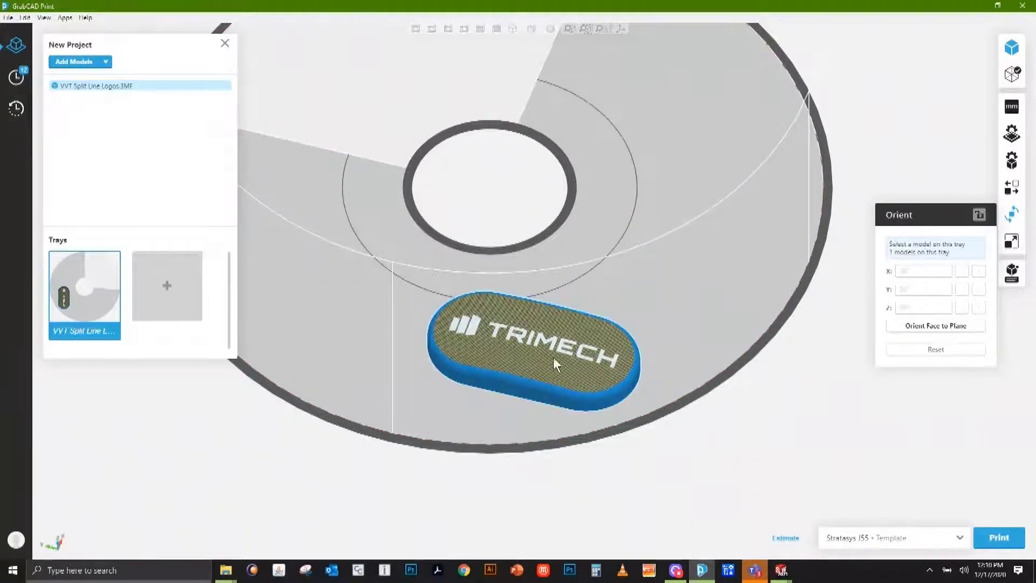
Step: Examine the edges of the logo's letter H against the surrounding carbon fiber texture up close
scroll(601, 356, up, 2)
scroll(591, 370, up, 2)
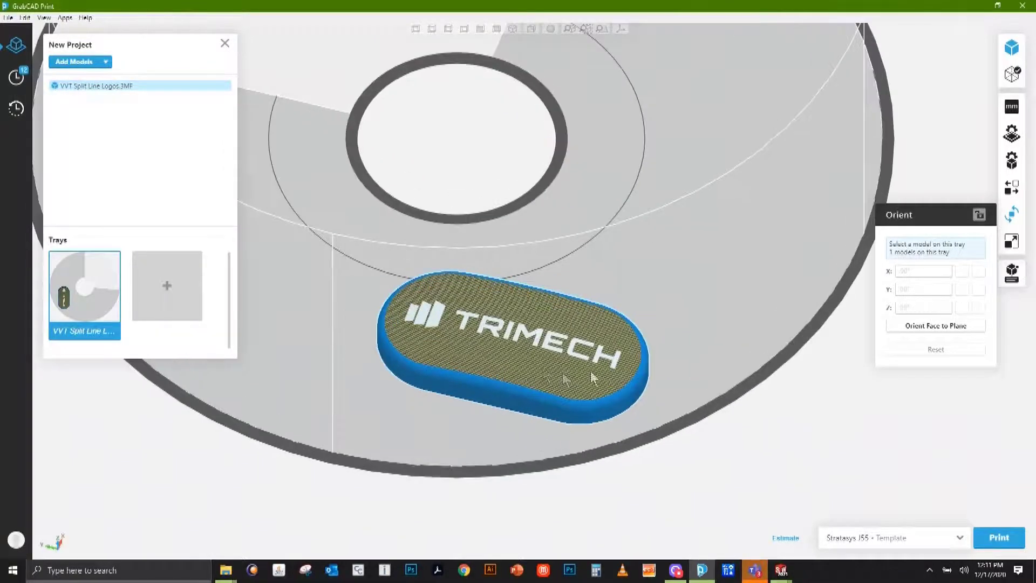
scroll(540, 362, up, 5)
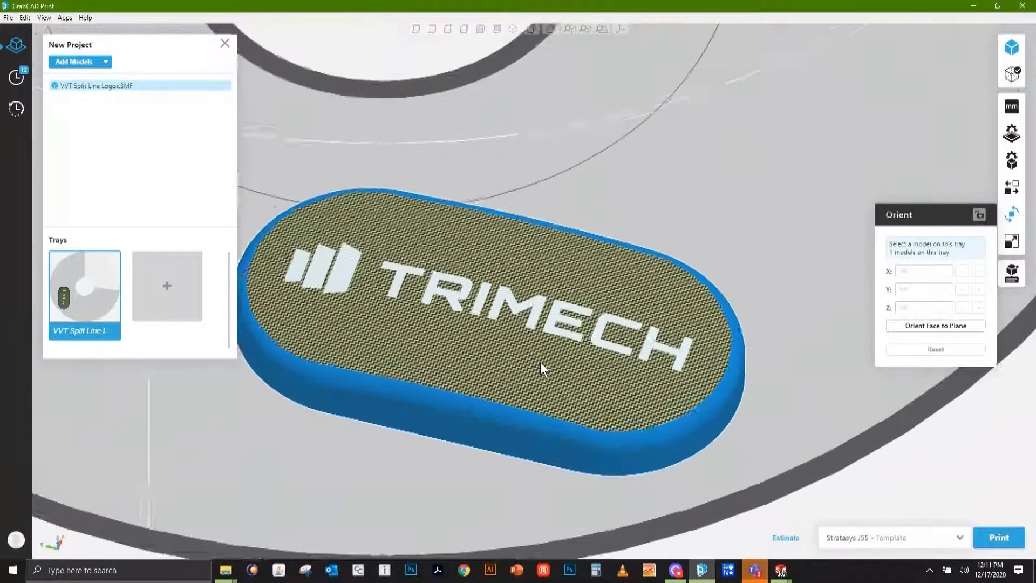
scroll(539, 362, up, 1)
scroll(701, 378, up, 2)
scroll(724, 344, up, 1)
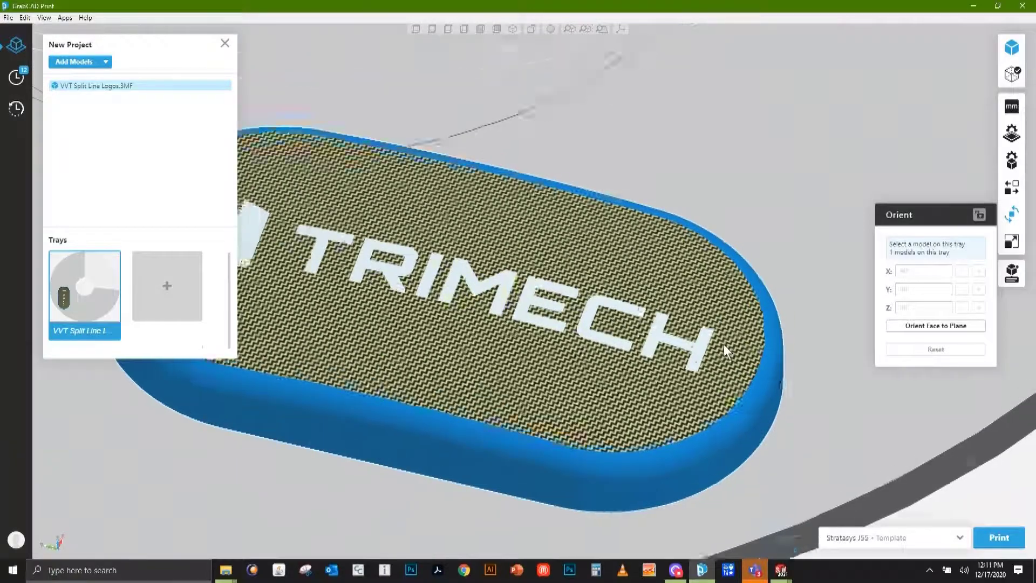
scroll(698, 357, up, 3)
scroll(691, 375, up, 3)
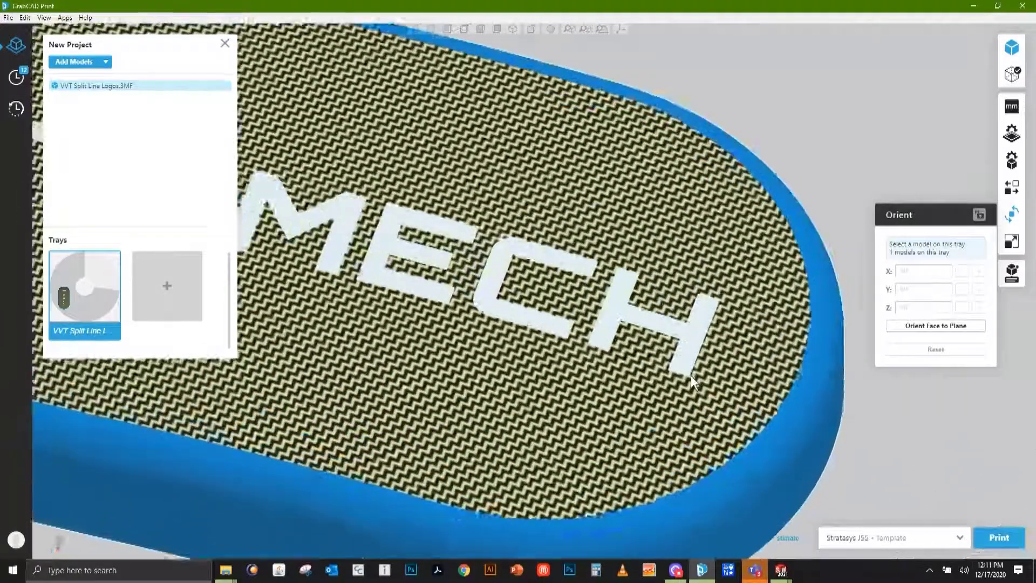
scroll(691, 374, up, 4)
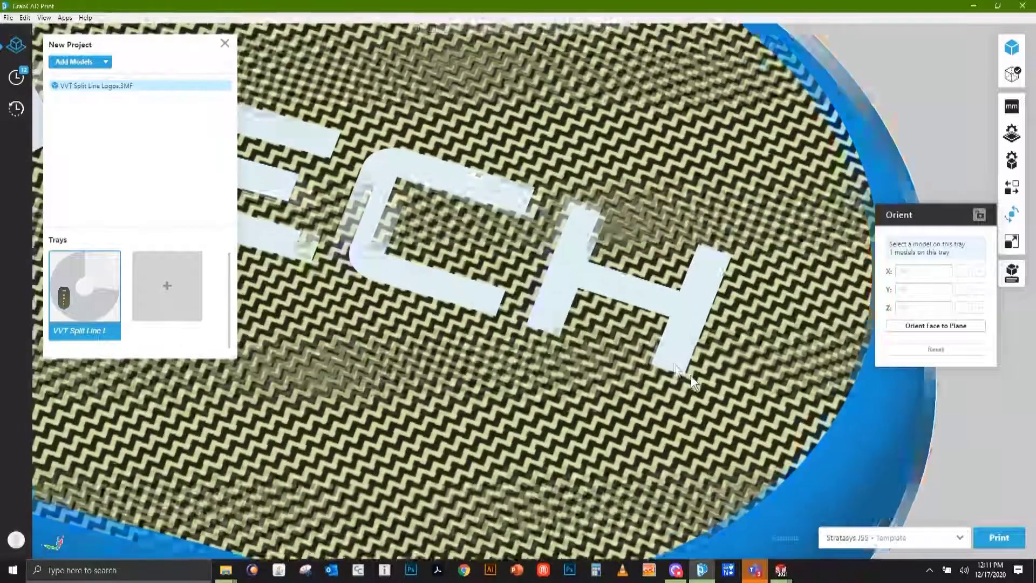
scroll(674, 361, up, 4)
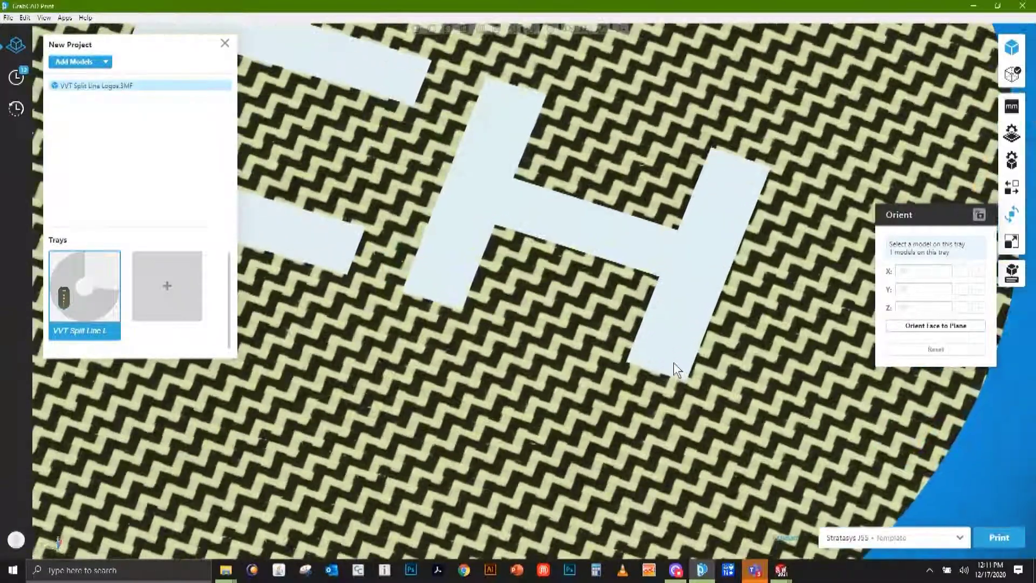
scroll(674, 362, up, 5)
scroll(691, 396, up, 1)
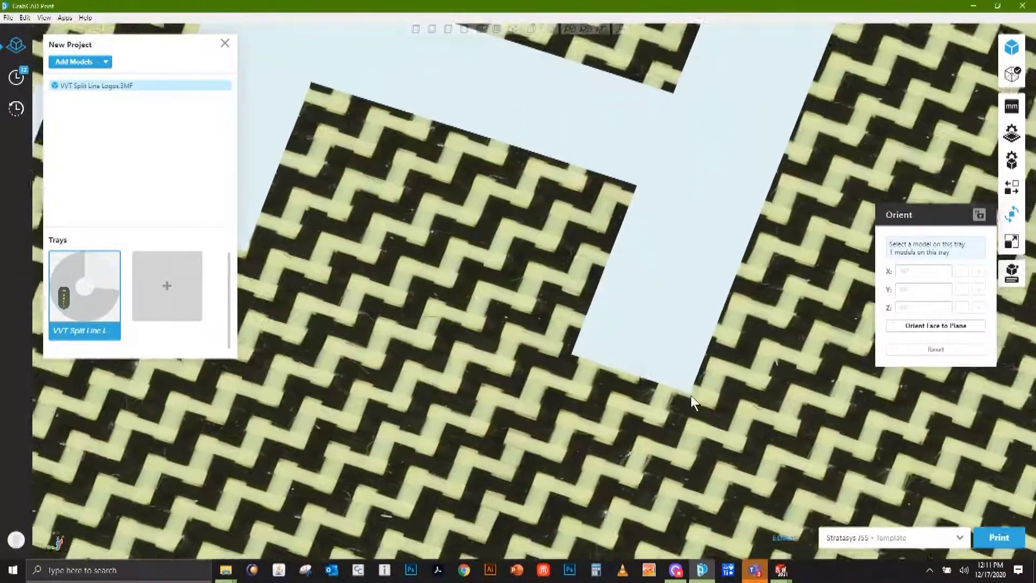
scroll(691, 394, up, 4)
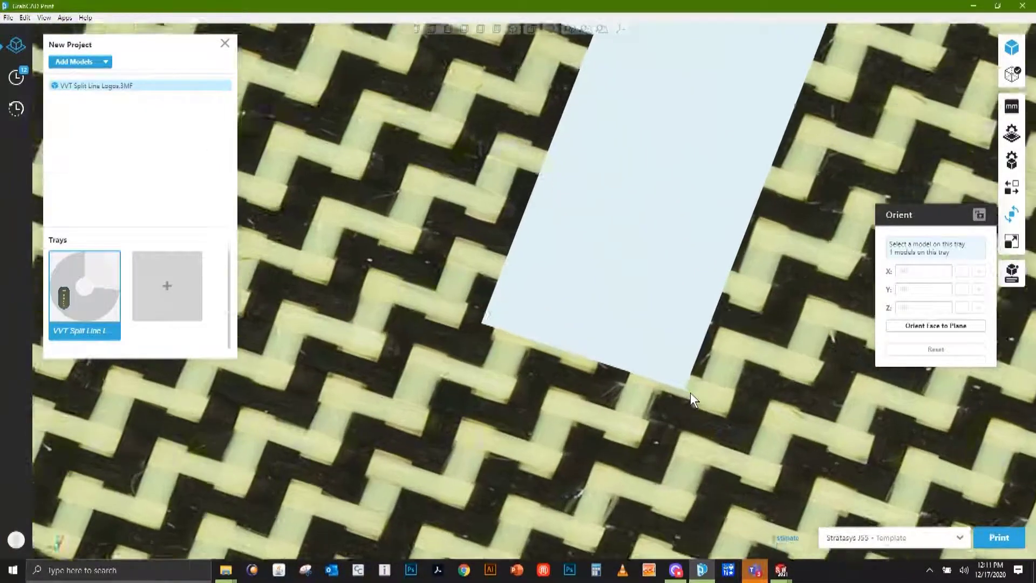
scroll(691, 393, up, 5)
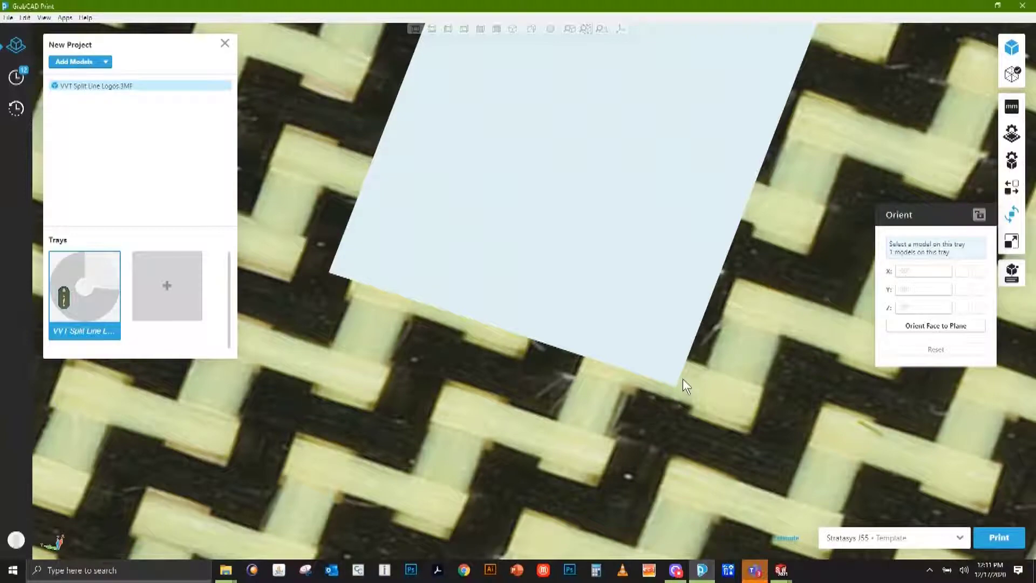
scroll(682, 387, up, 4)
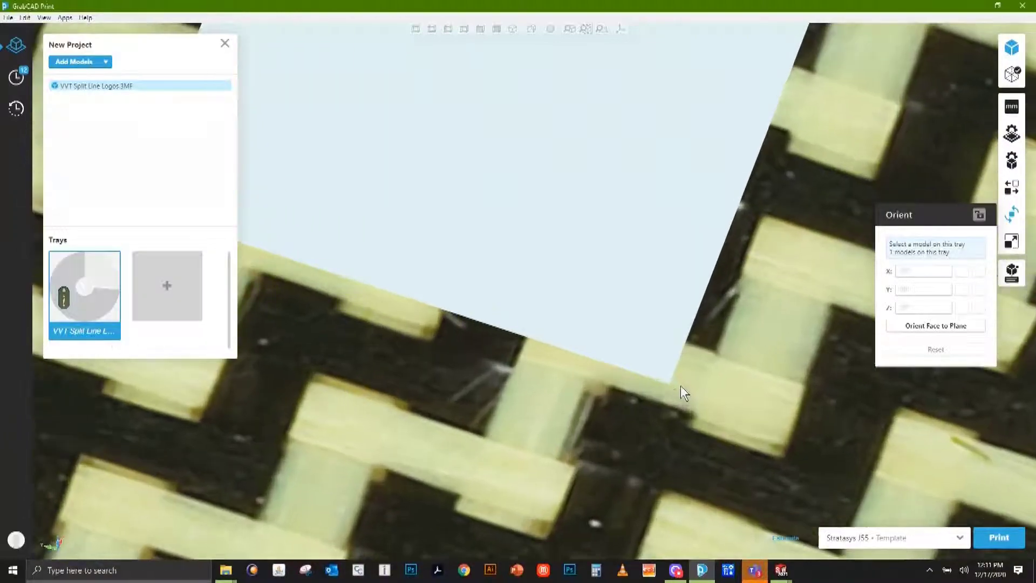
scroll(673, 381, up, 4)
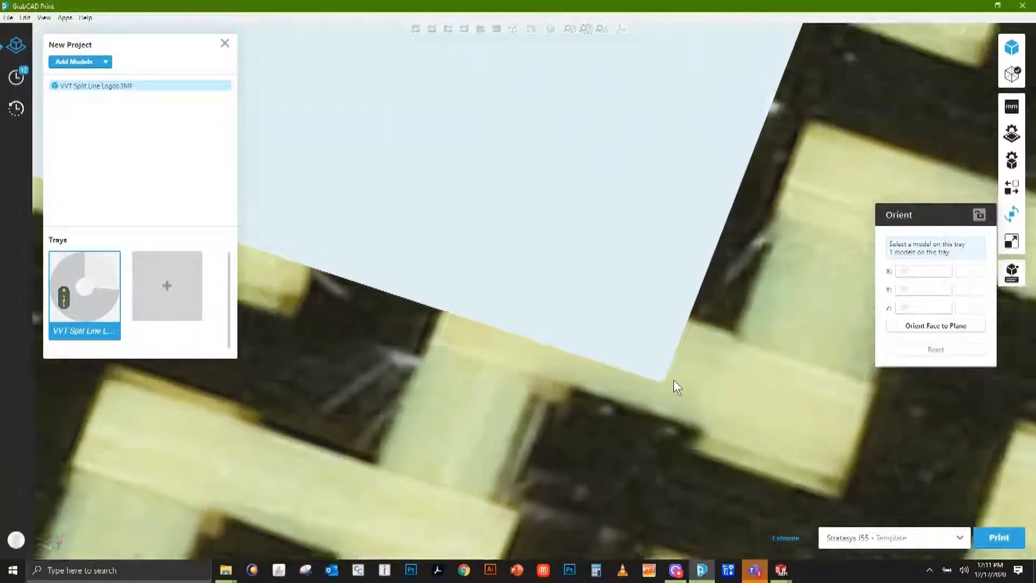
scroll(647, 383, up, 4)
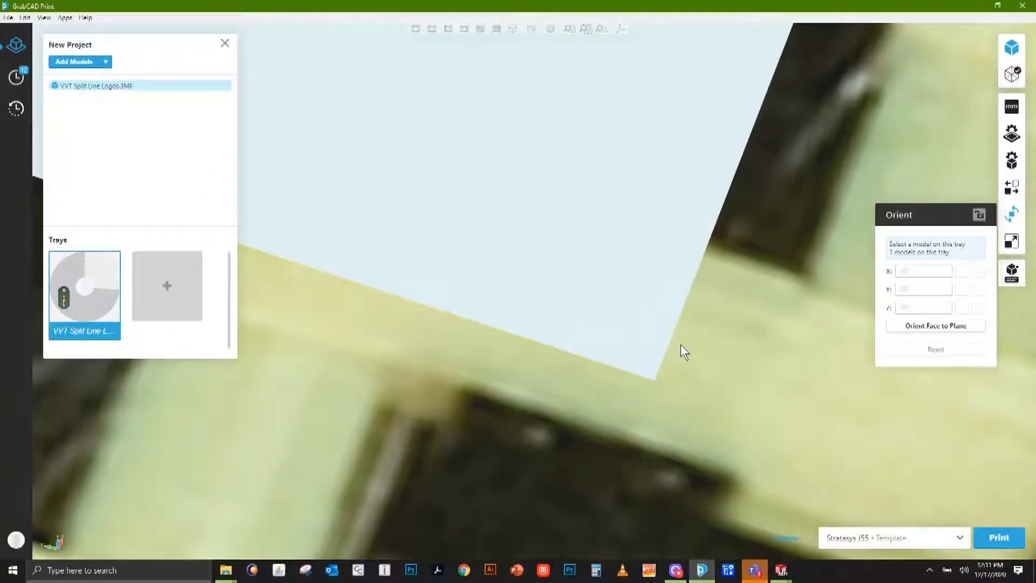
scroll(636, 351, down, 2)
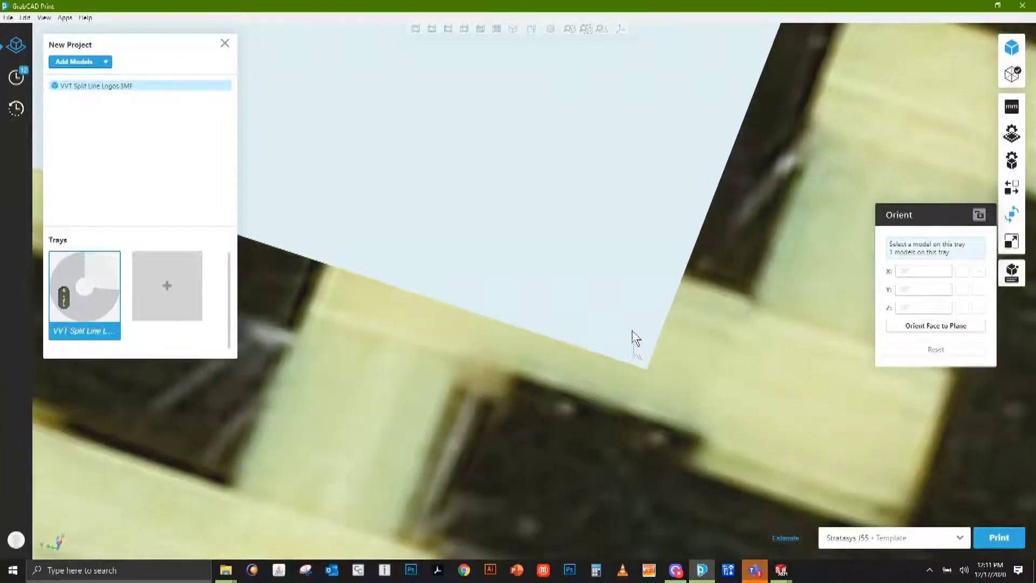
scroll(632, 331, down, 4)
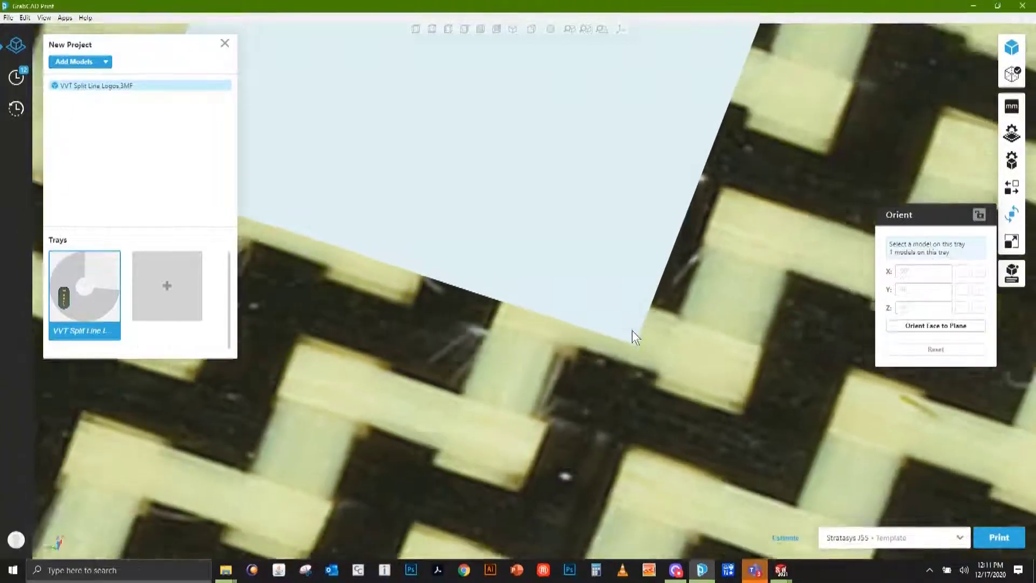
scroll(632, 331, down, 5)
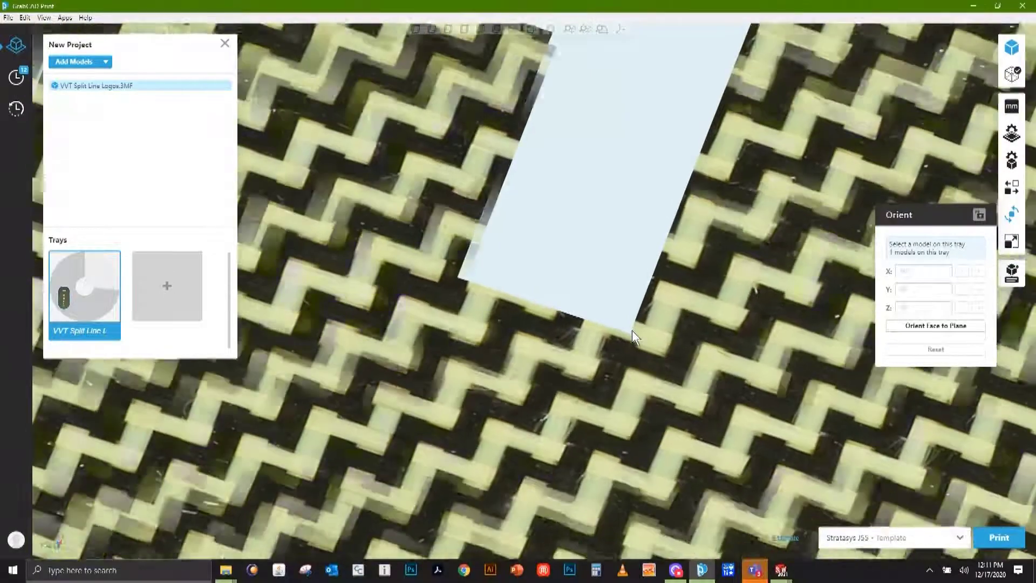
scroll(633, 331, down, 2)
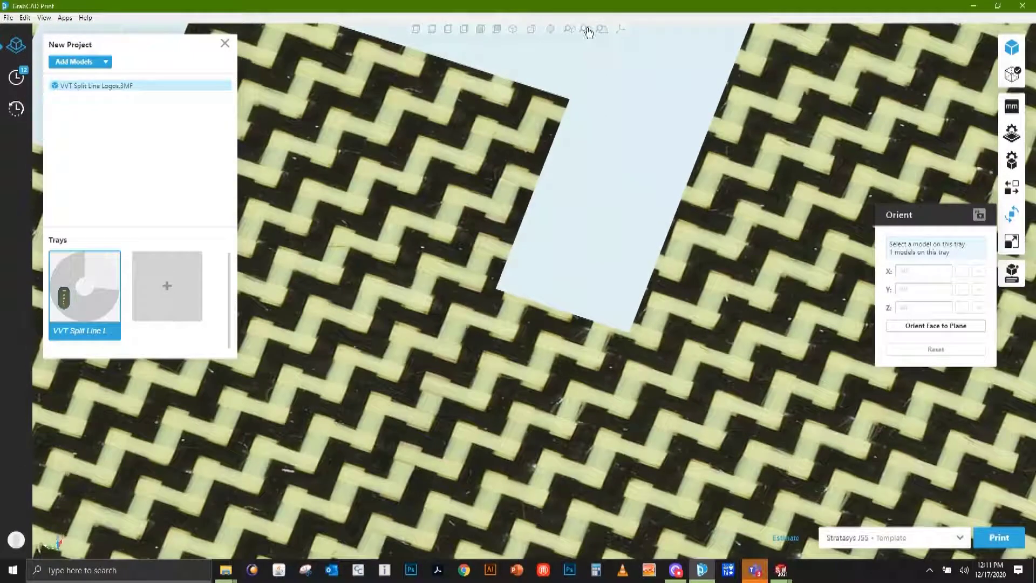